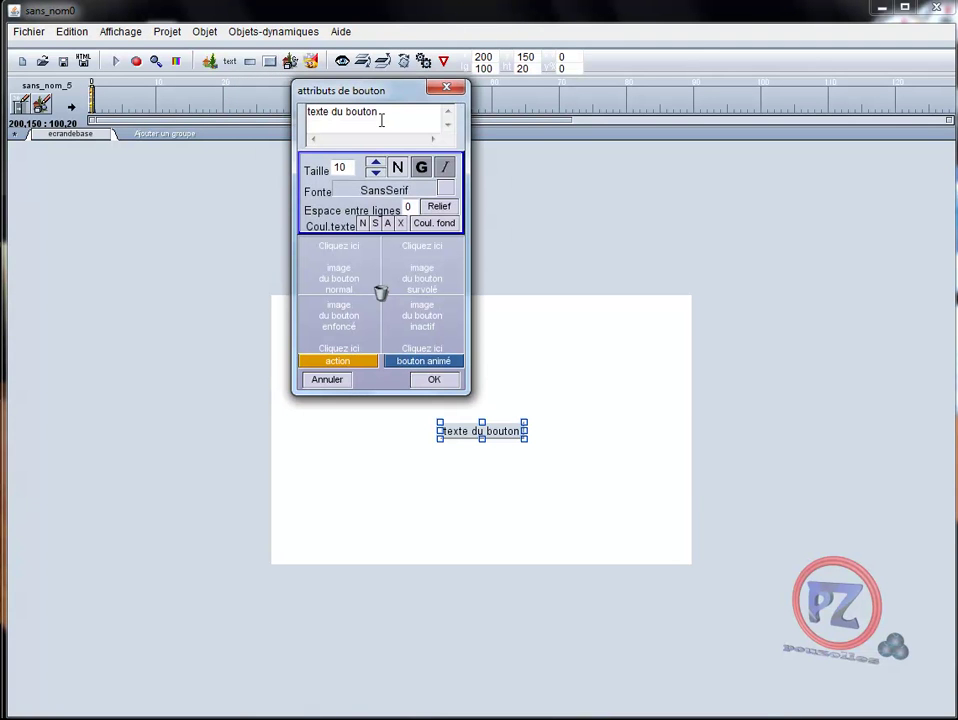
- Set the button's text to "play" at size 20 in bold and remove its relief
{"action": "left_click_drag", "start_coordinate": [387, 113], "coordinate": [302, 118]}
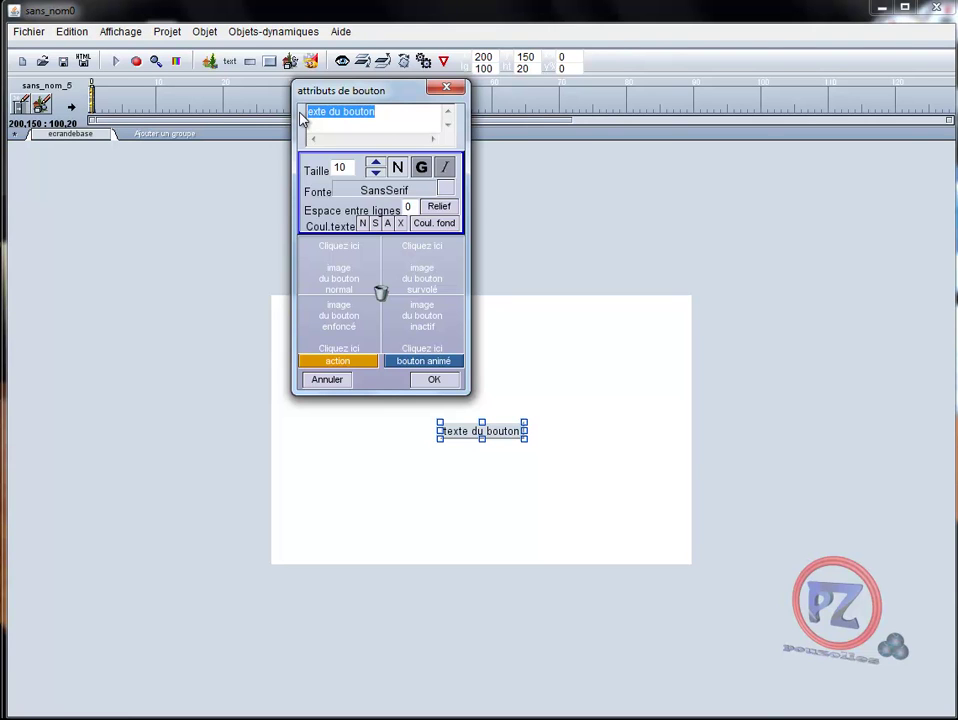
{"action": "type", "text": "play"}
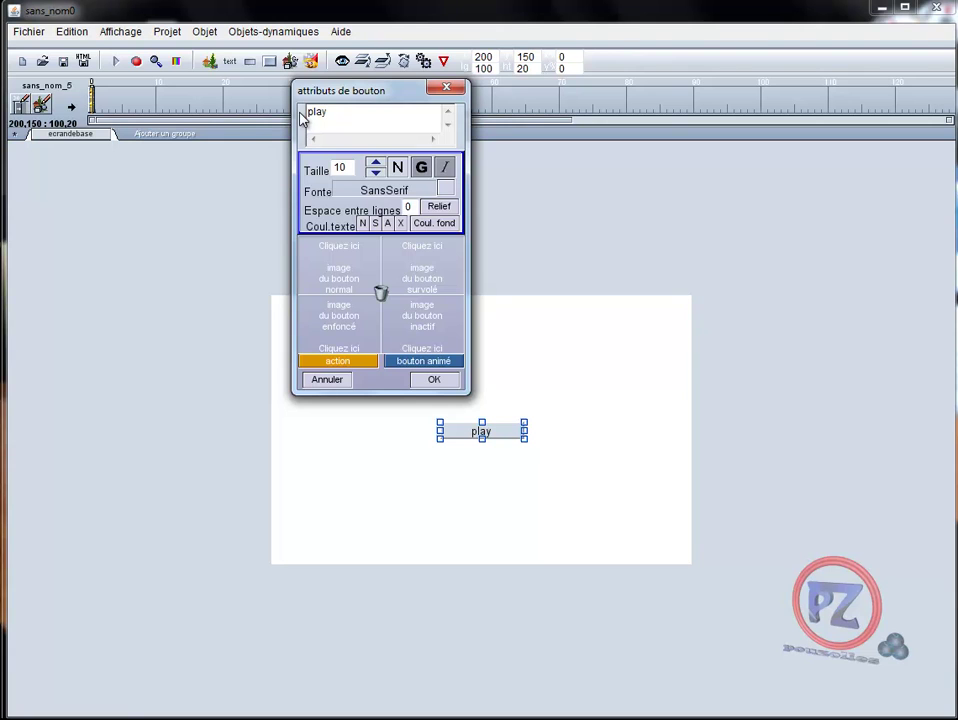
{"action": "left_click_drag", "start_coordinate": [344, 167], "coordinate": [316, 171]}
{"action": "type", "text": "20"}
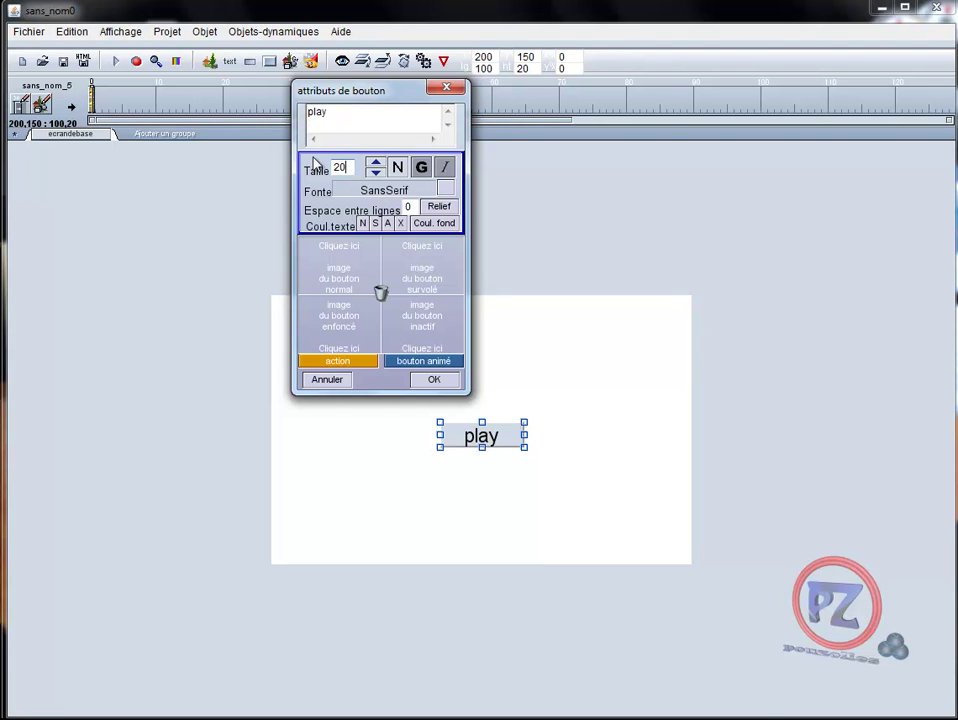
{"action": "left_click", "coordinate": [422, 169]}
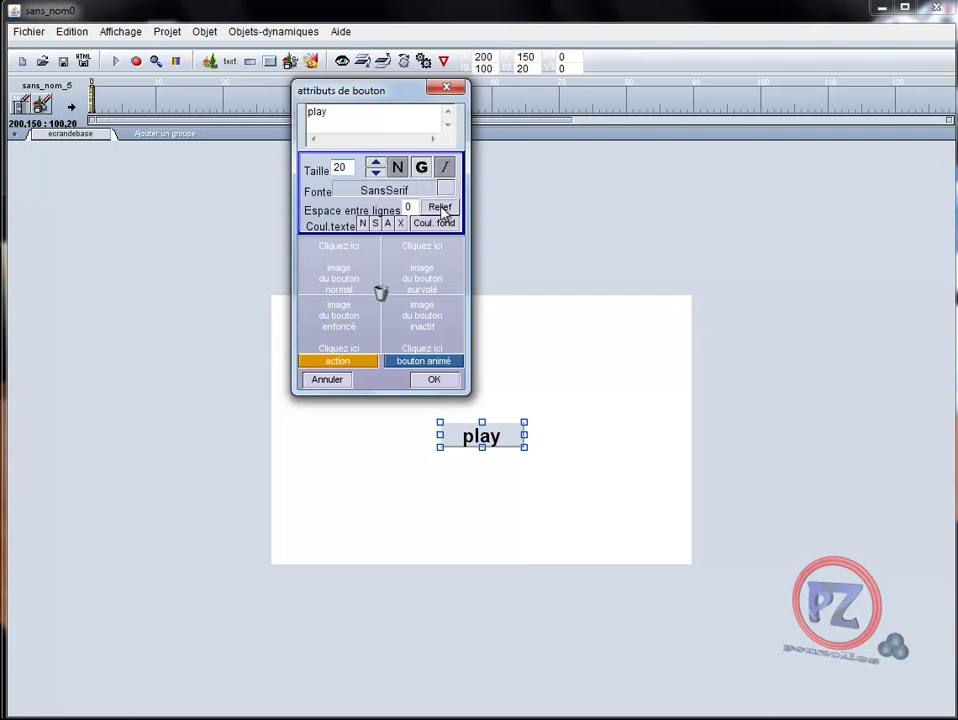
{"action": "left_click", "coordinate": [442, 206]}
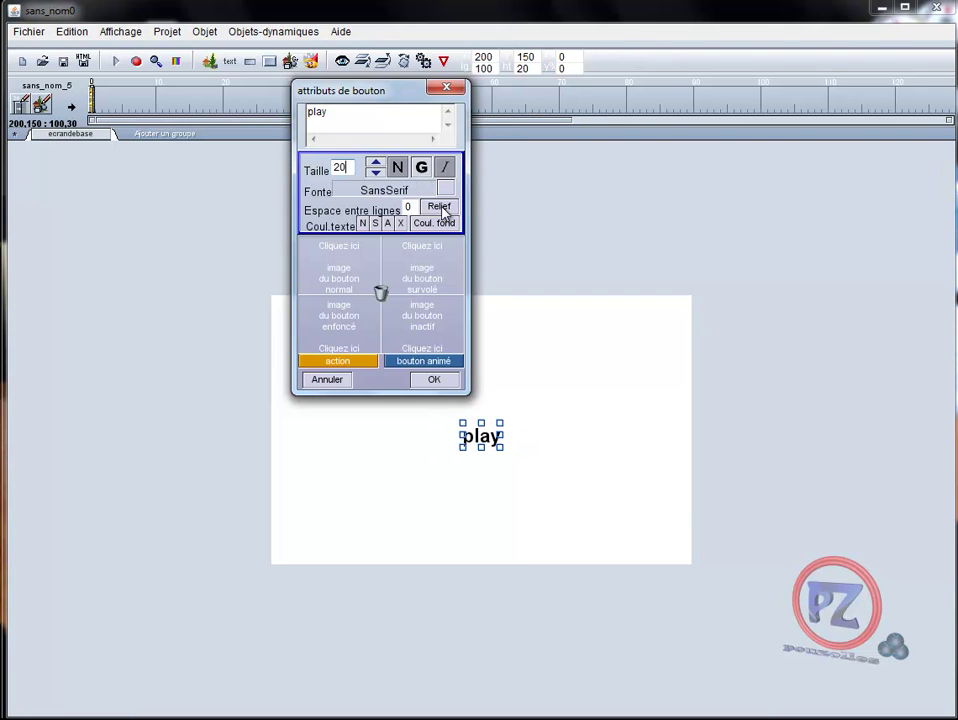
- Use image 2, the purple oval, as the button's normal image and resize the button to about 151 by 45
{"action": "left_click", "coordinate": [336, 268]}
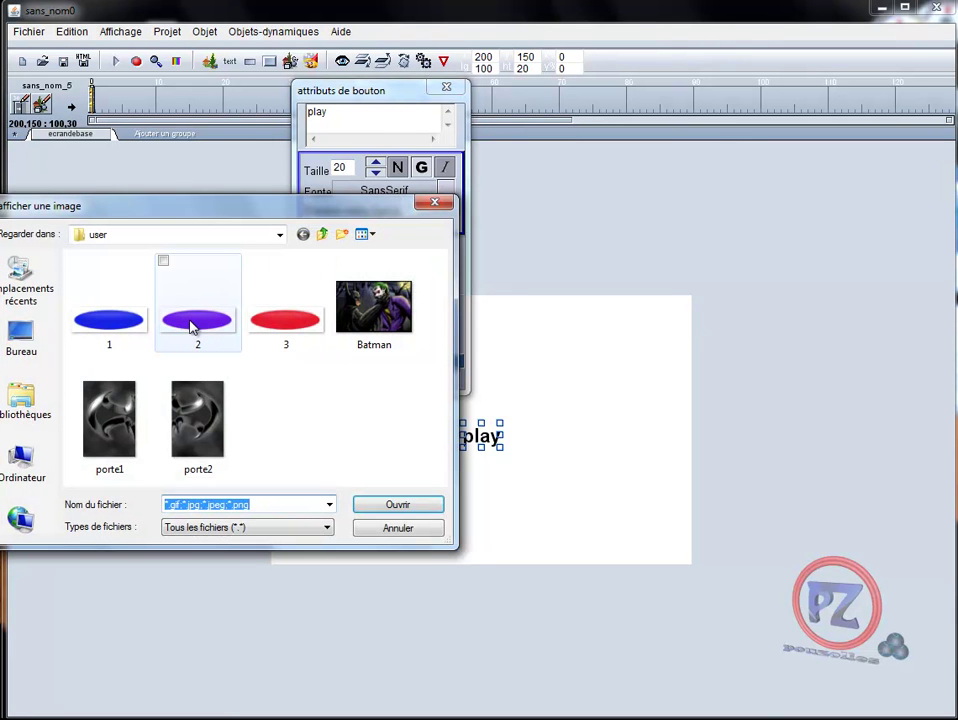
{"action": "left_click", "coordinate": [193, 325]}
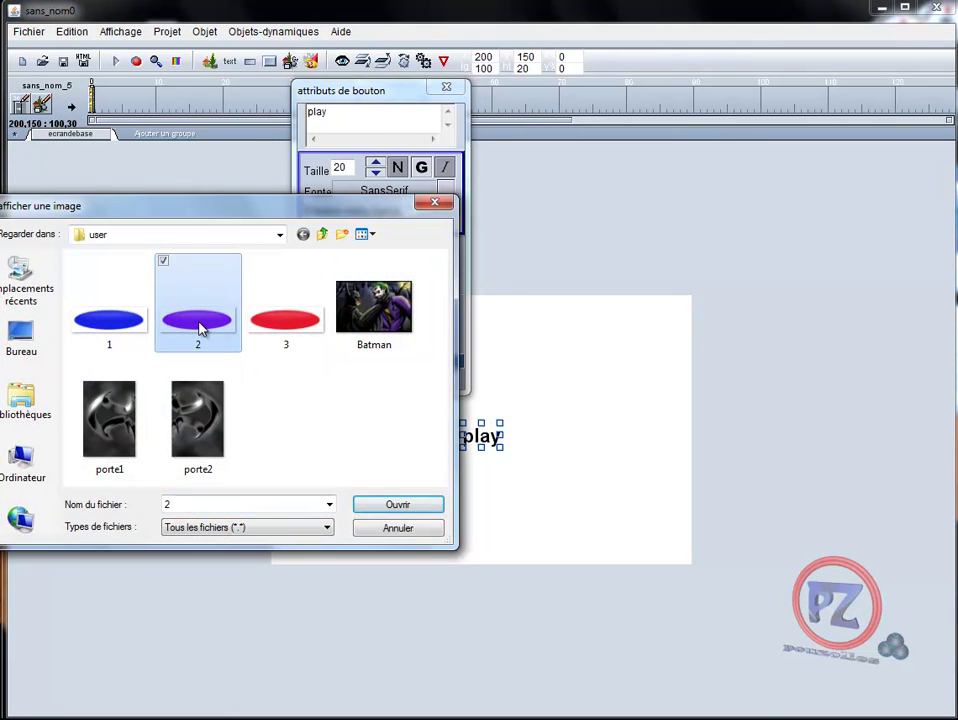
{"action": "double_click", "coordinate": [198, 325]}
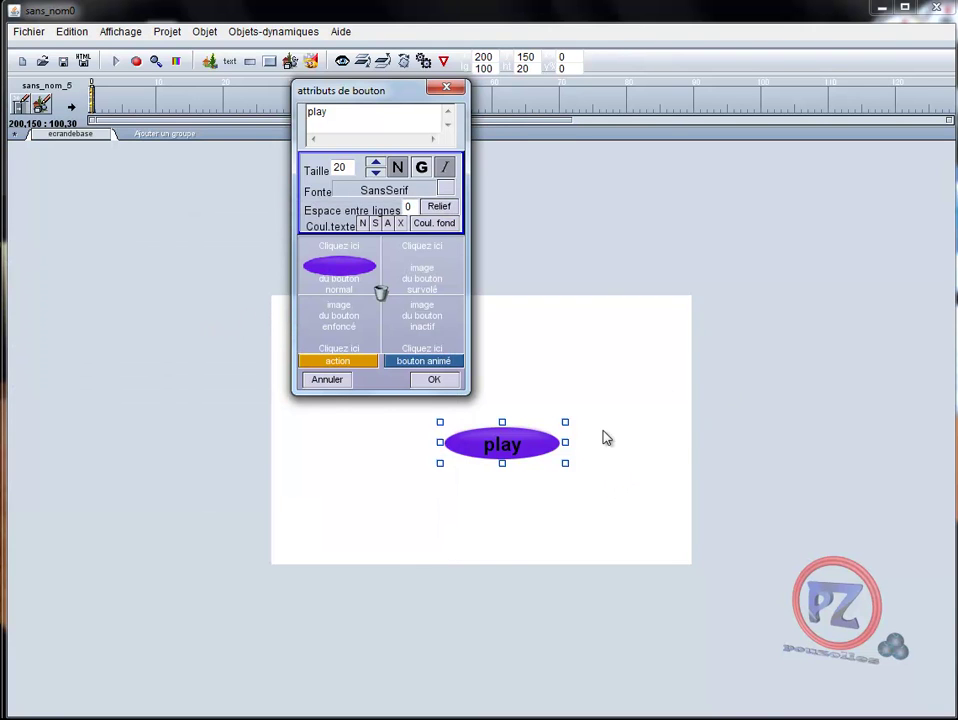
{"action": "left_click", "coordinate": [566, 467]}
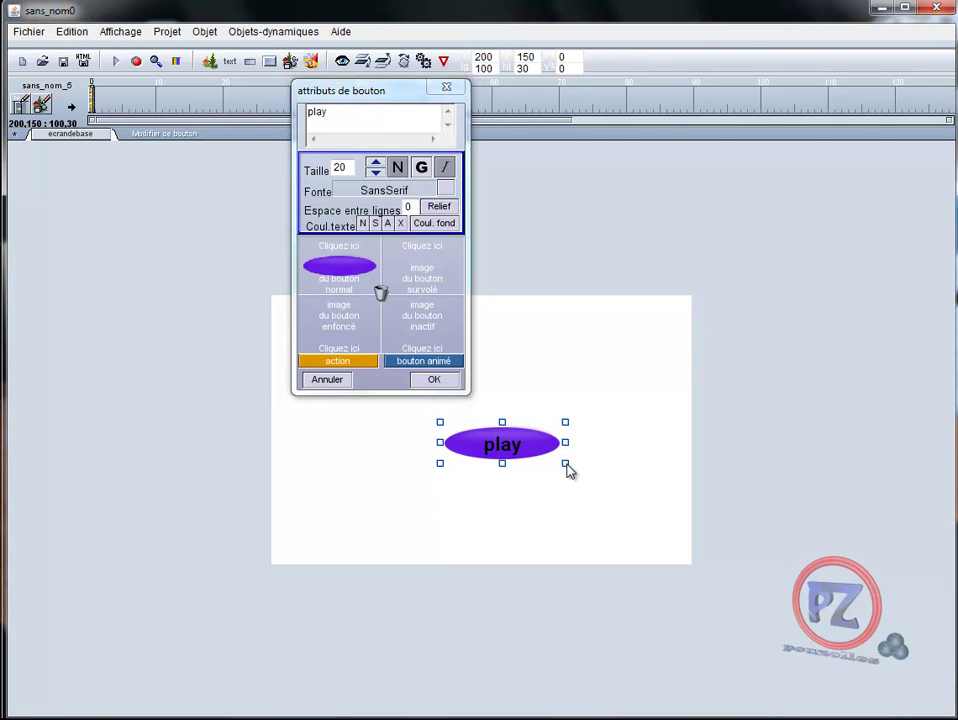
{"action": "mouse_move", "coordinate": [567, 464]}
{"action": "left_mouse_down"}
{"action": "mouse_move", "coordinate": [578, 459]}
{"action": "mouse_move", "coordinate": [578, 480]}
{"action": "mouse_move", "coordinate": [568, 466]}
{"action": "left_mouse_up"}
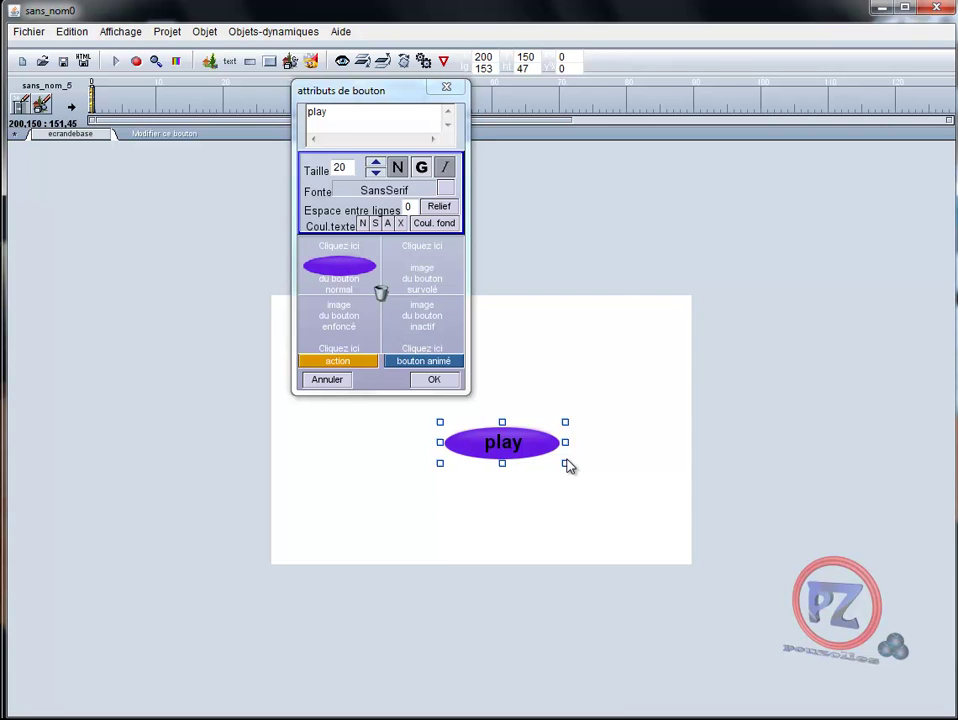
- Make the button animated and set the play text's Transparence to 0 % at frame 10 of the survole state
{"action": "left_click", "coordinate": [424, 362]}
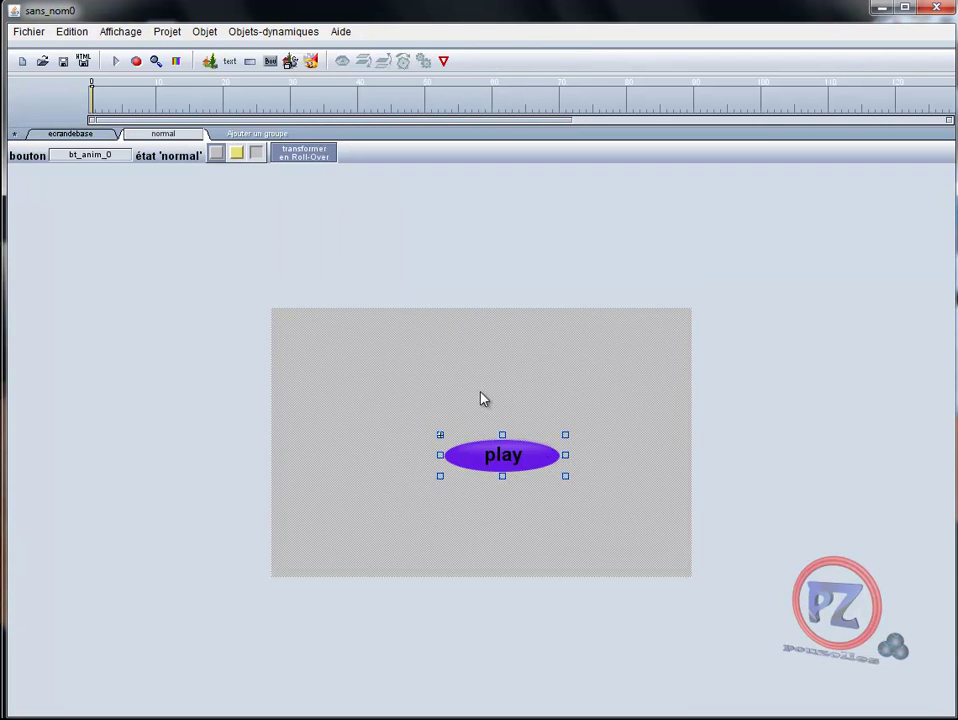
{"action": "left_click", "coordinate": [238, 157]}
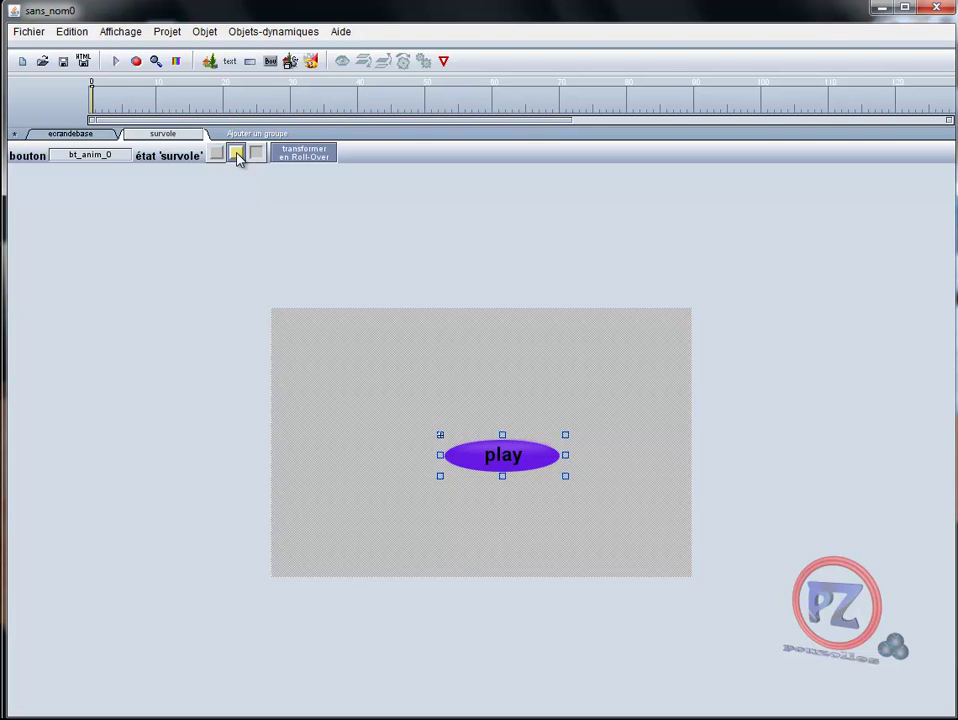
{"action": "left_click", "coordinate": [161, 111]}
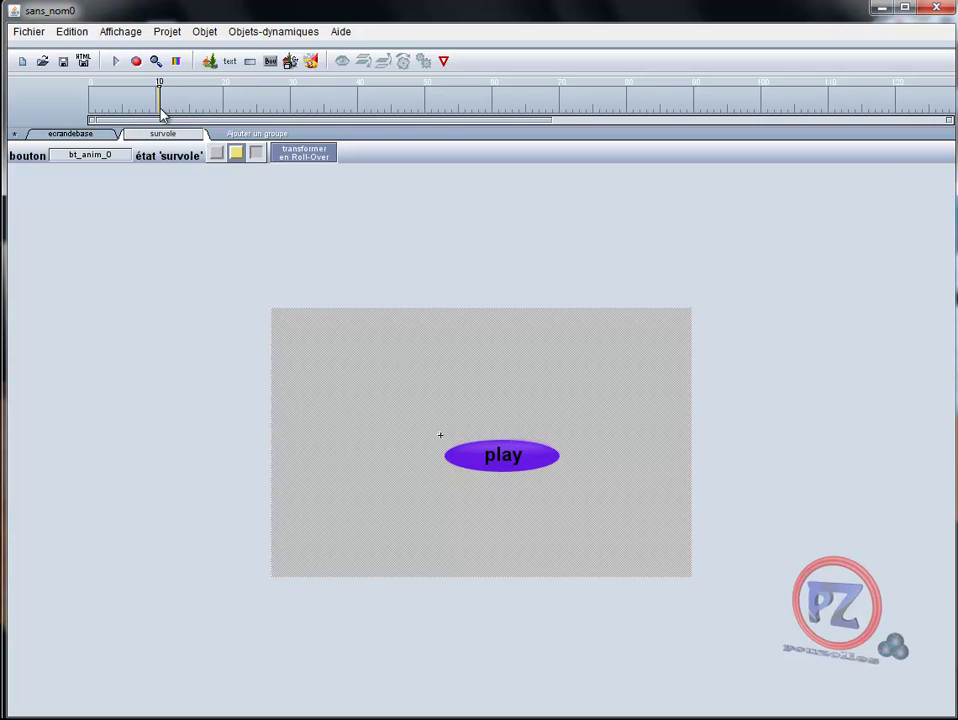
{"action": "left_click", "coordinate": [492, 462]}
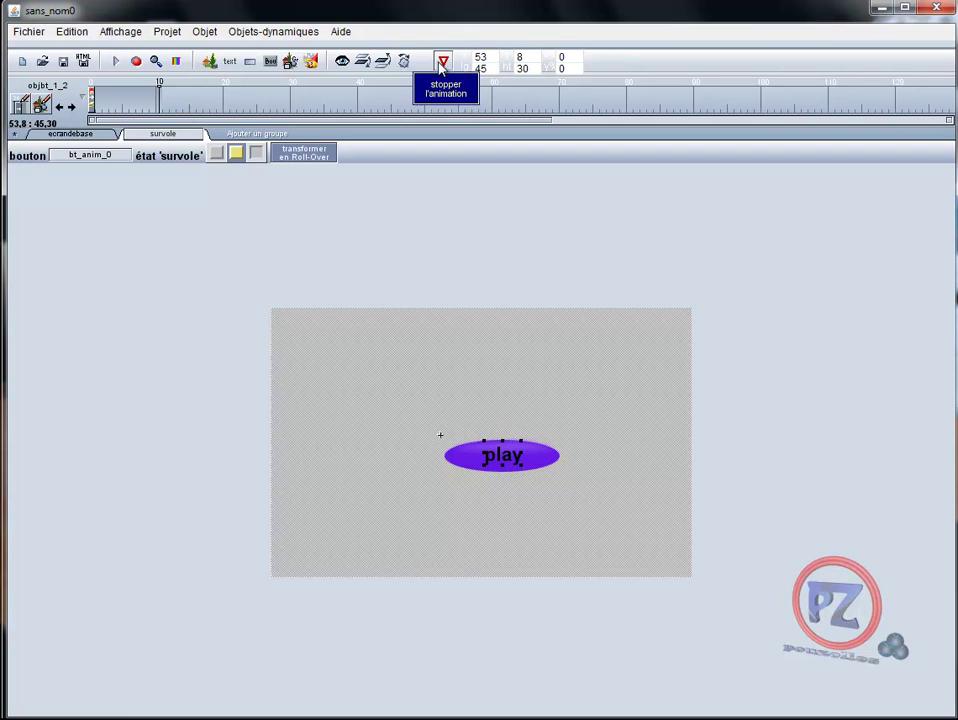
{"action": "left_click", "coordinate": [403, 62]}
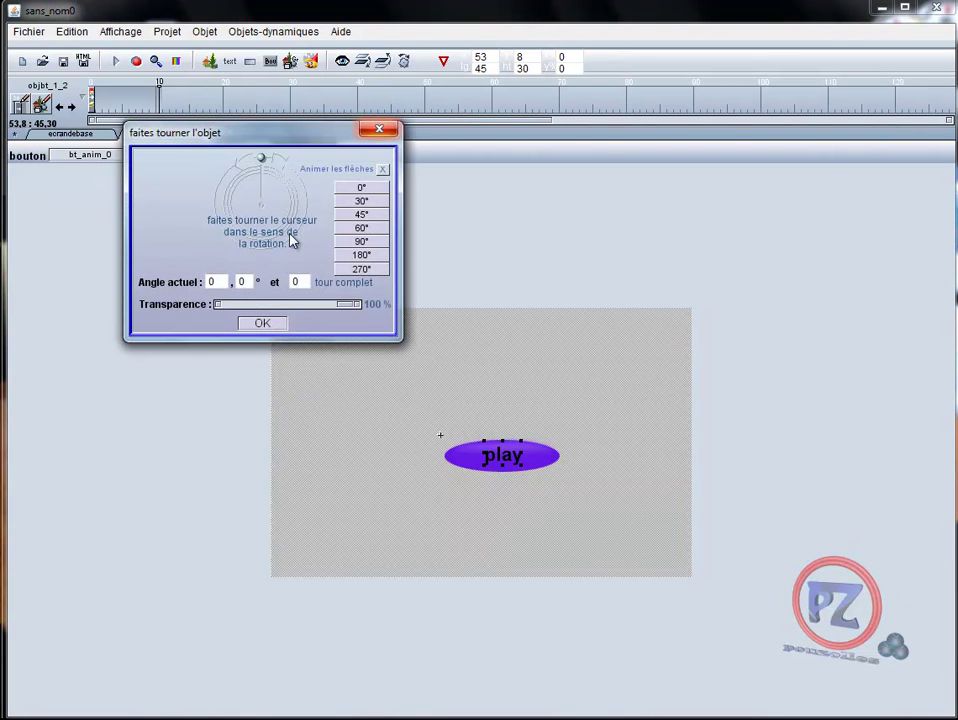
{"action": "left_click_drag", "start_coordinate": [343, 310], "coordinate": [226, 316]}
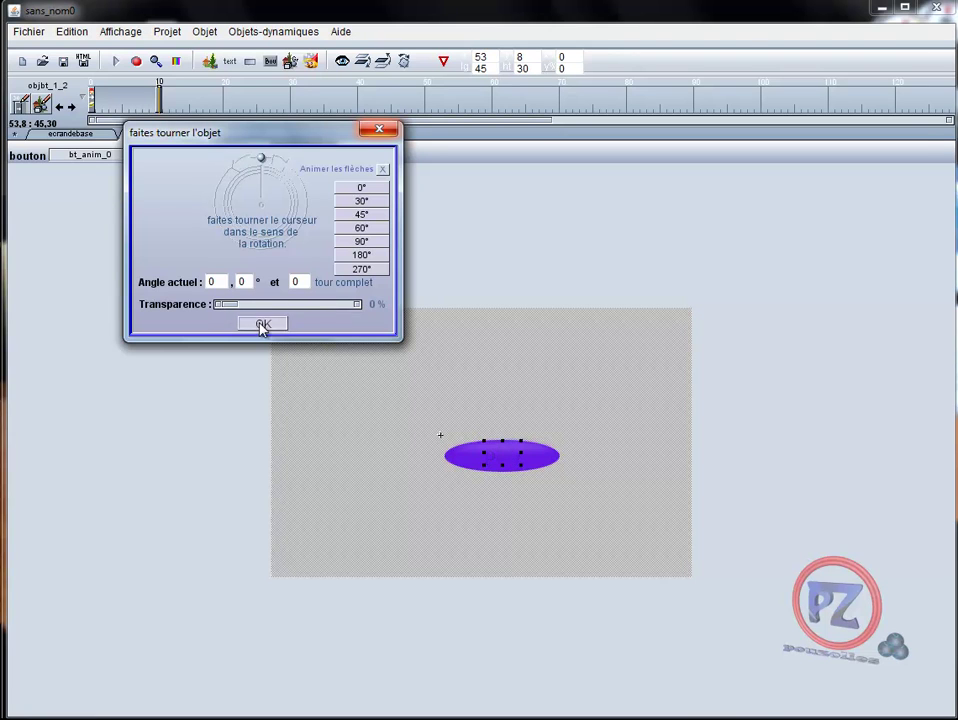
{"action": "left_click", "coordinate": [261, 323]}
- Bring the play text back at frame 16 of the survole state with Transparence at about 92 %
{"action": "left_click", "coordinate": [199, 110]}
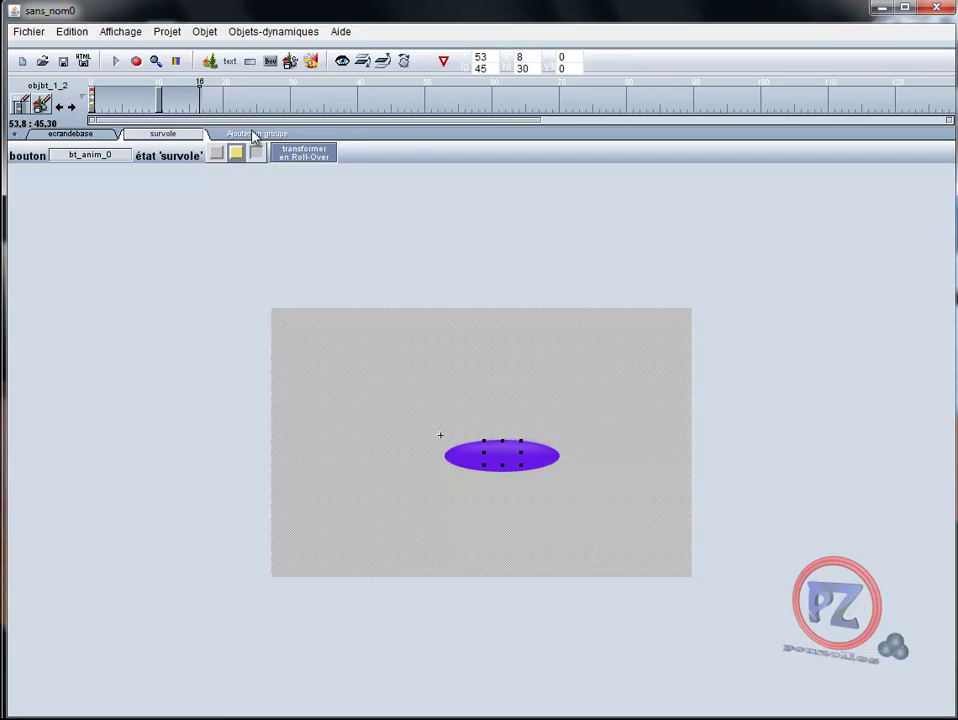
{"action": "left_click", "coordinate": [402, 61]}
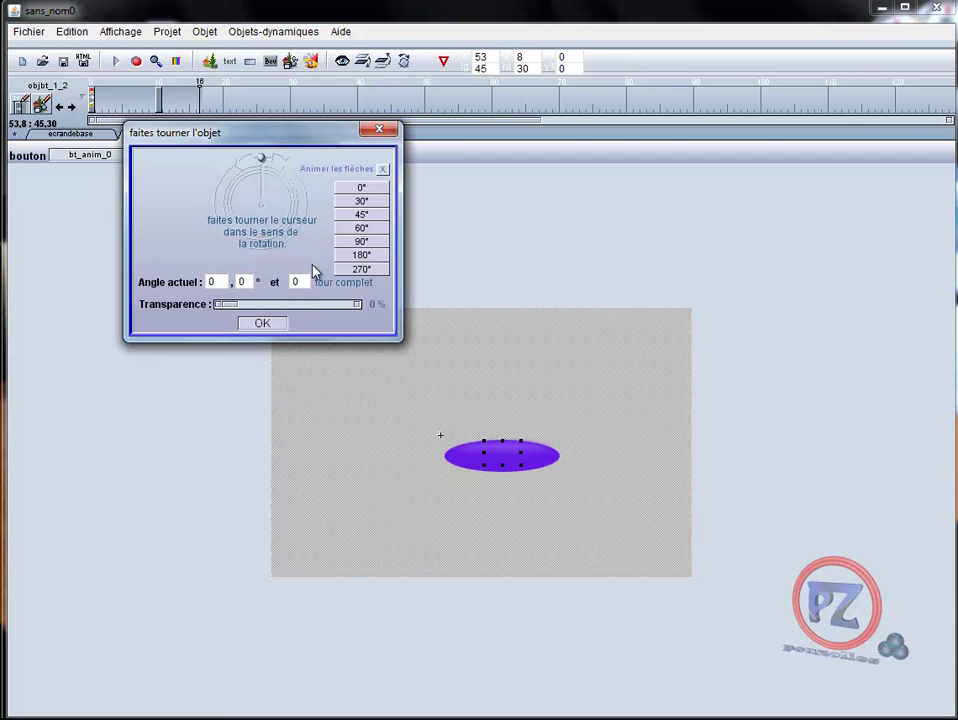
{"action": "left_click_drag", "start_coordinate": [237, 305], "coordinate": [359, 309]}
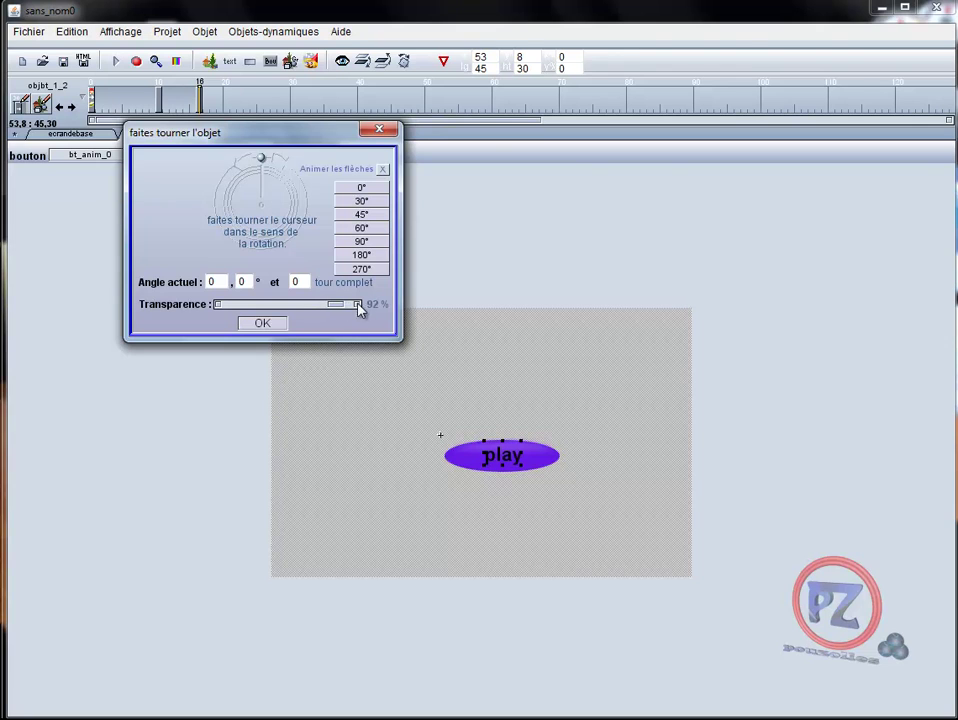
{"action": "left_click", "coordinate": [277, 329]}
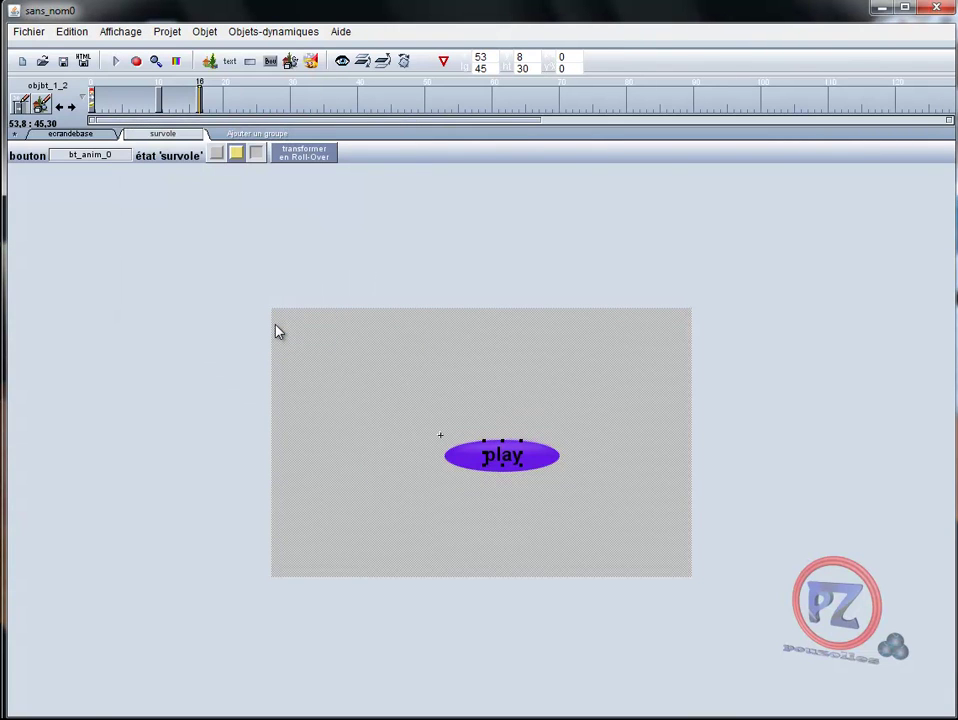
- Preview the animation from ecrandebase, test the play button's hover effect, and close the preview windows
{"action": "left_click", "coordinate": [68, 137]}
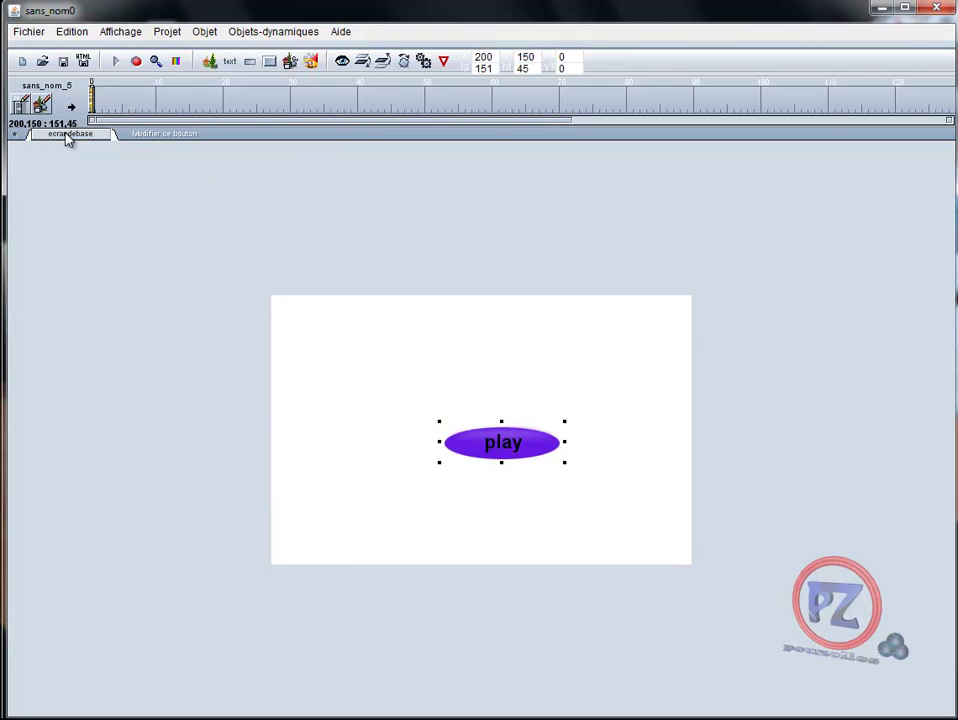
{"action": "left_click", "coordinate": [115, 61]}
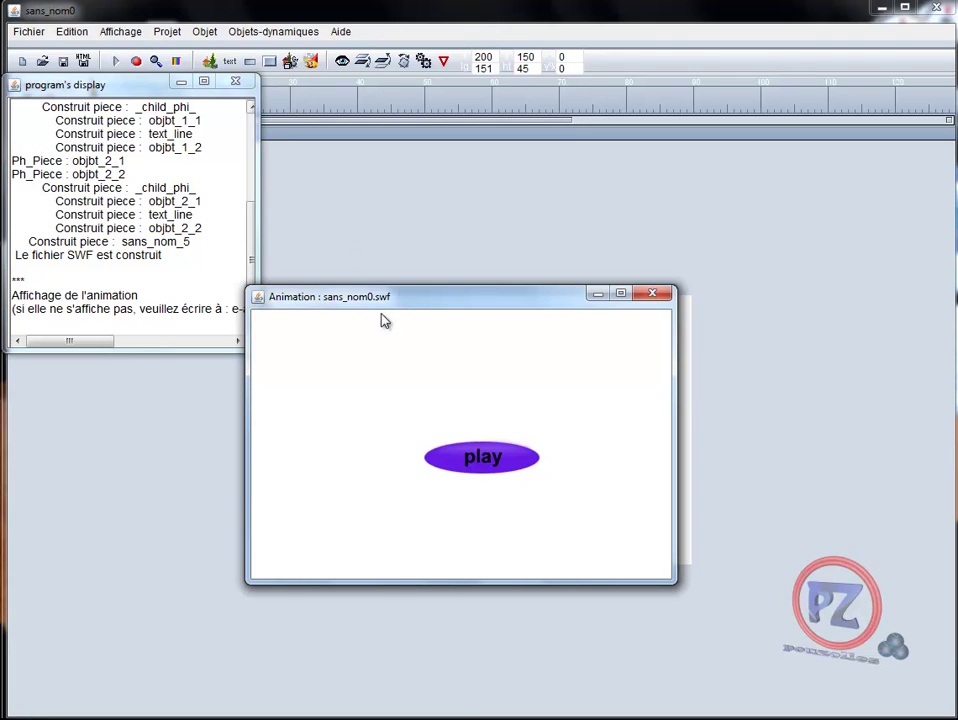
{"action": "left_click", "coordinate": [487, 468]}
{"action": "left_click", "coordinate": [662, 294]}
{"action": "left_click", "coordinate": [236, 86]}
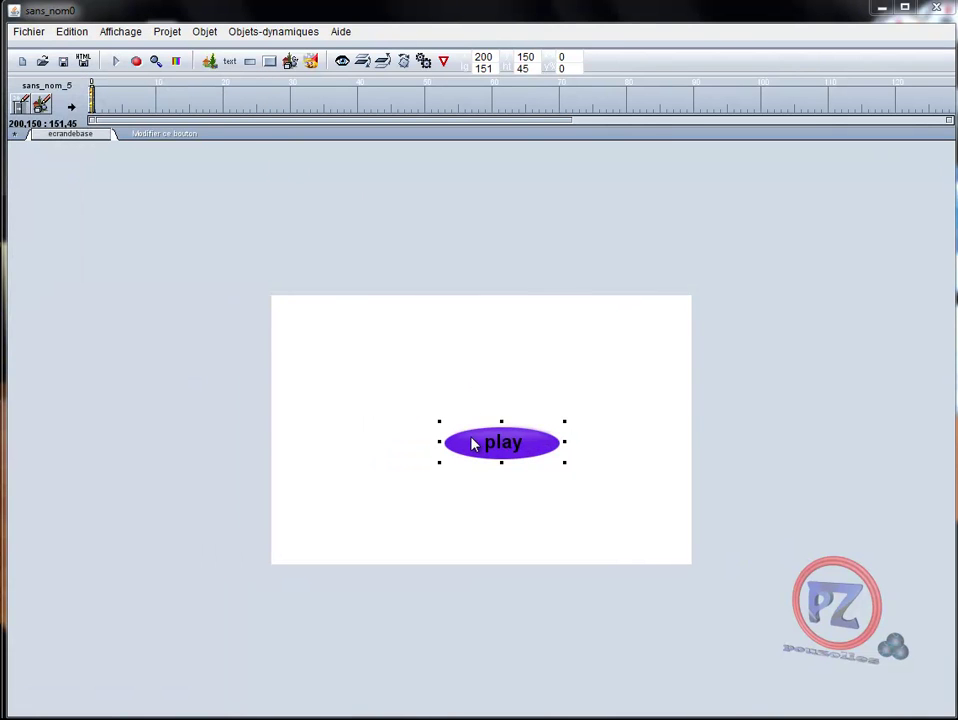
- In the button's normal state, set the purple oval at frame 5 to an angle of 358.6° and Transparence 0 %
{"action": "double_click", "coordinate": [475, 444]}
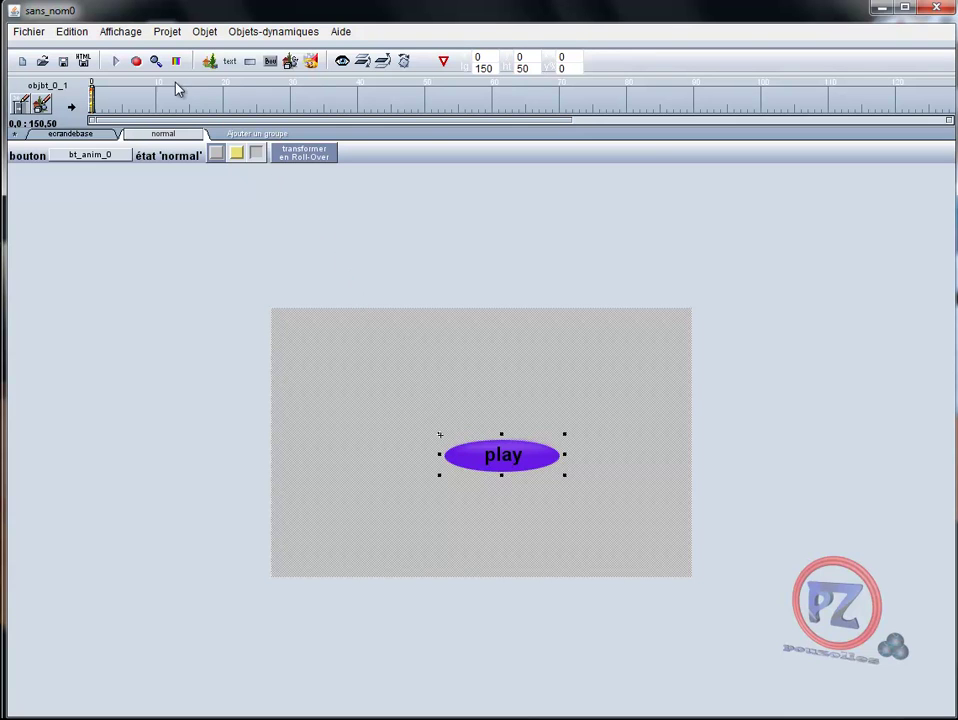
{"action": "left_click", "coordinate": [129, 113]}
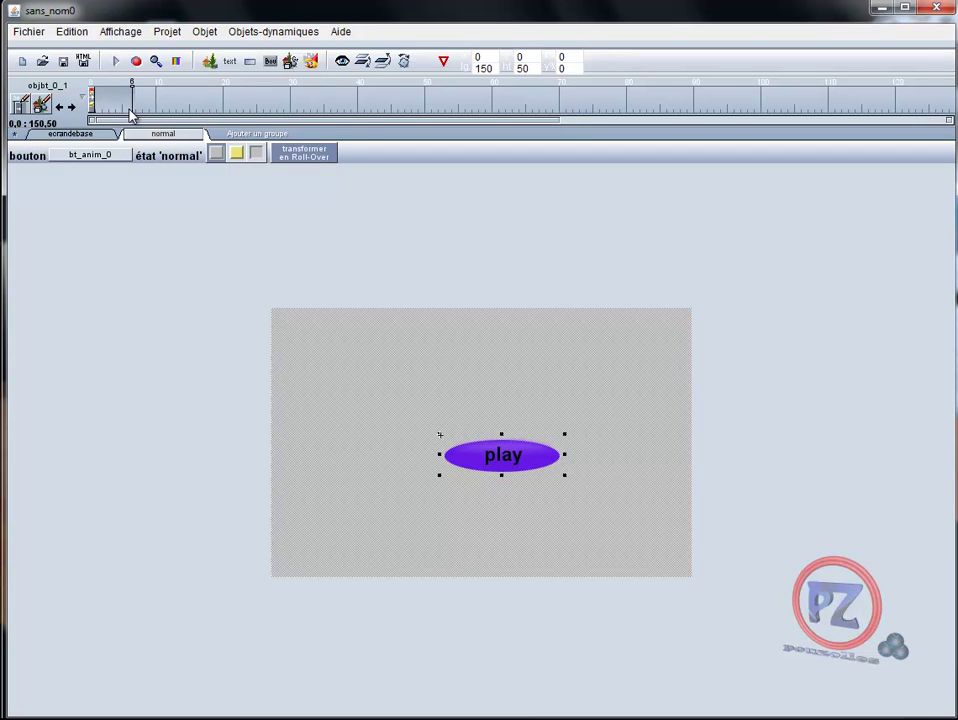
{"action": "left_click", "coordinate": [126, 111]}
{"action": "left_click", "coordinate": [404, 61]}
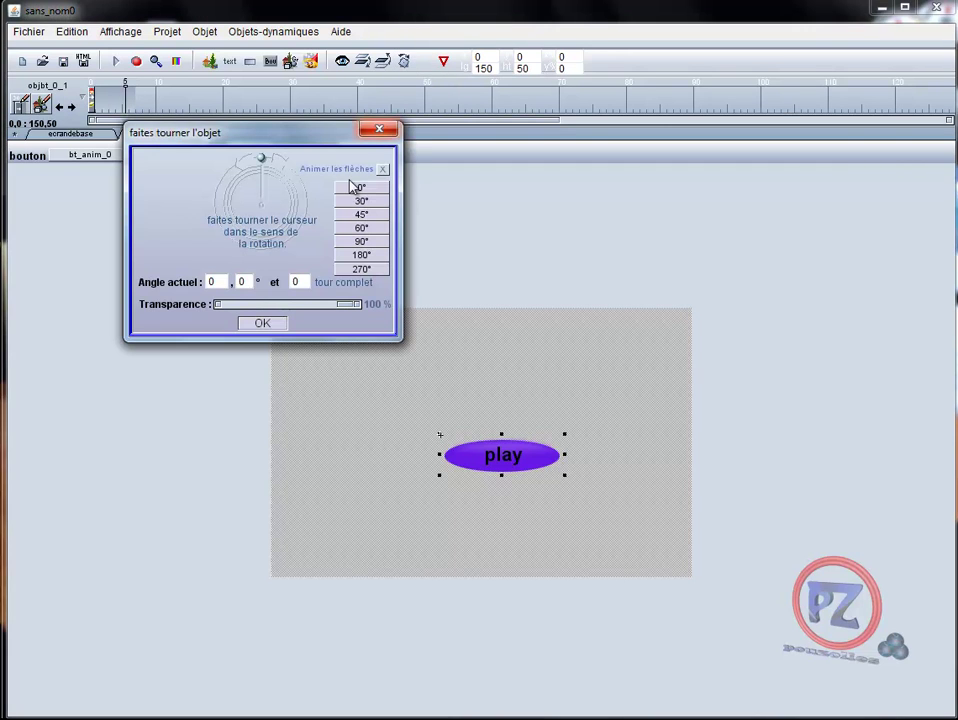
{"action": "mouse_move", "coordinate": [263, 158]}
{"action": "left_mouse_down"}
{"action": "mouse_move", "coordinate": [295, 198]}
{"action": "mouse_move", "coordinate": [258, 240]}
{"action": "mouse_move", "coordinate": [221, 250]}
{"action": "mouse_move", "coordinate": [242, 182]}
{"action": "mouse_move", "coordinate": [263, 173]}
{"action": "left_mouse_up"}
{"action": "left_click_drag", "start_coordinate": [344, 307], "coordinate": [222, 306]}
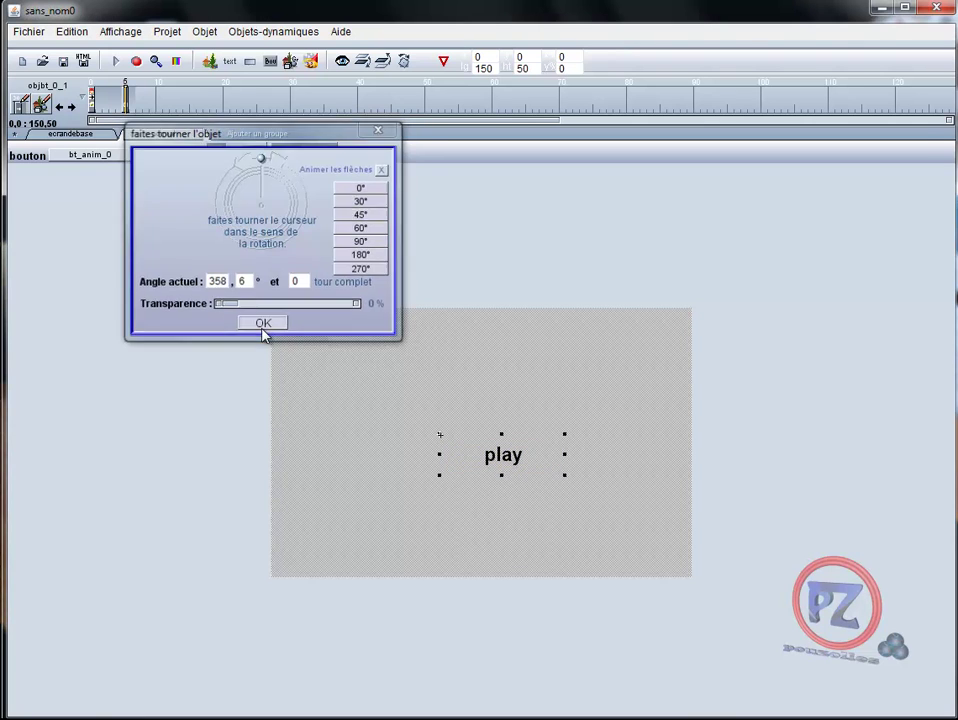
{"action": "left_click", "coordinate": [261, 325]}
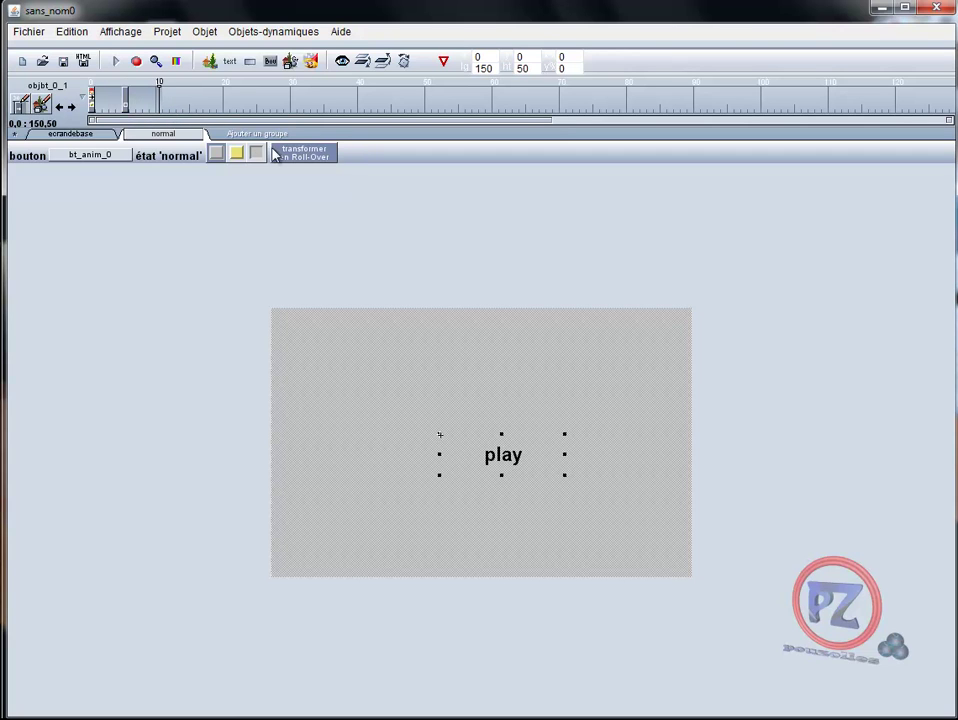
- Restore the purple oval's Transparence to about 99 % at frame 10 of the normal state
{"action": "left_click", "coordinate": [403, 61]}
{"action": "left_click_drag", "start_coordinate": [233, 310], "coordinate": [355, 314]}
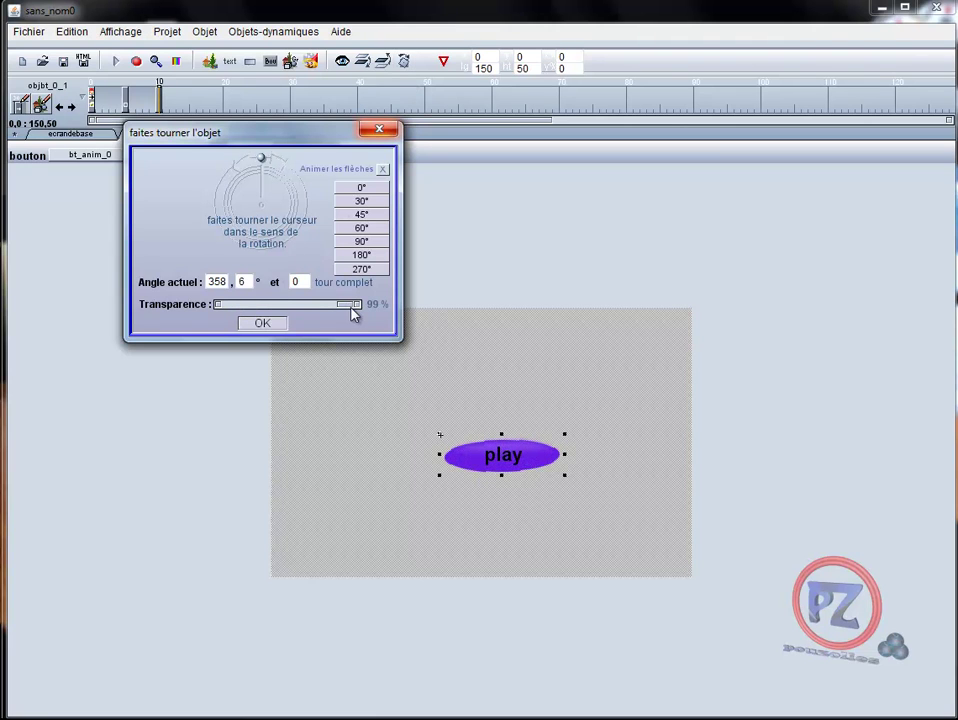
{"action": "left_click", "coordinate": [275, 326]}
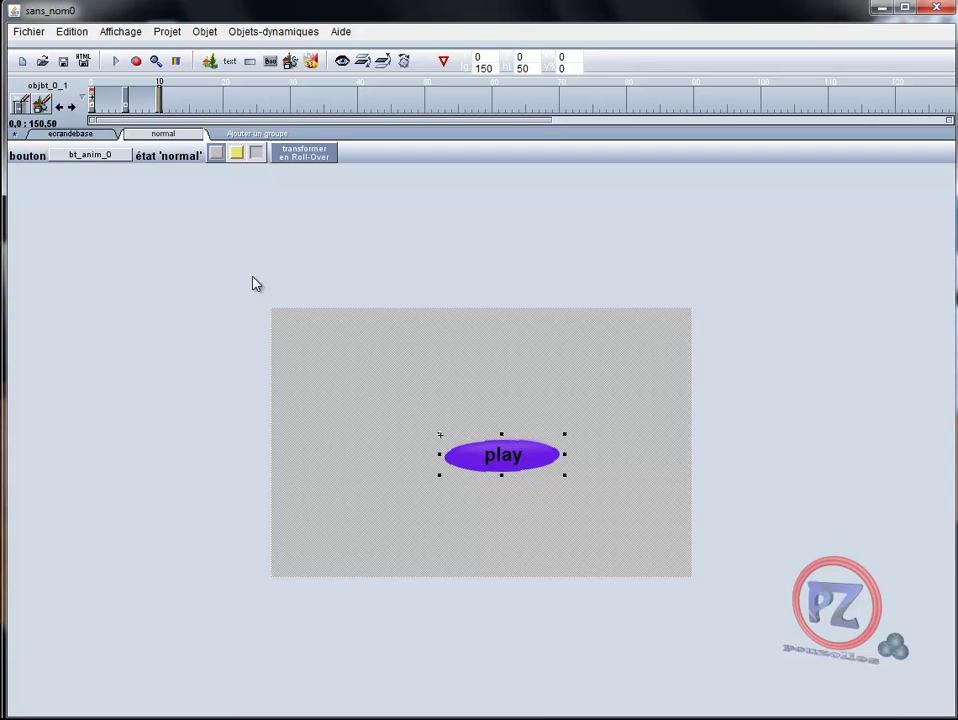
- Return to ecrandebase, preview the purple oval's normal-state rotation and fade, and close the preview windows
{"action": "left_click", "coordinate": [91, 138]}
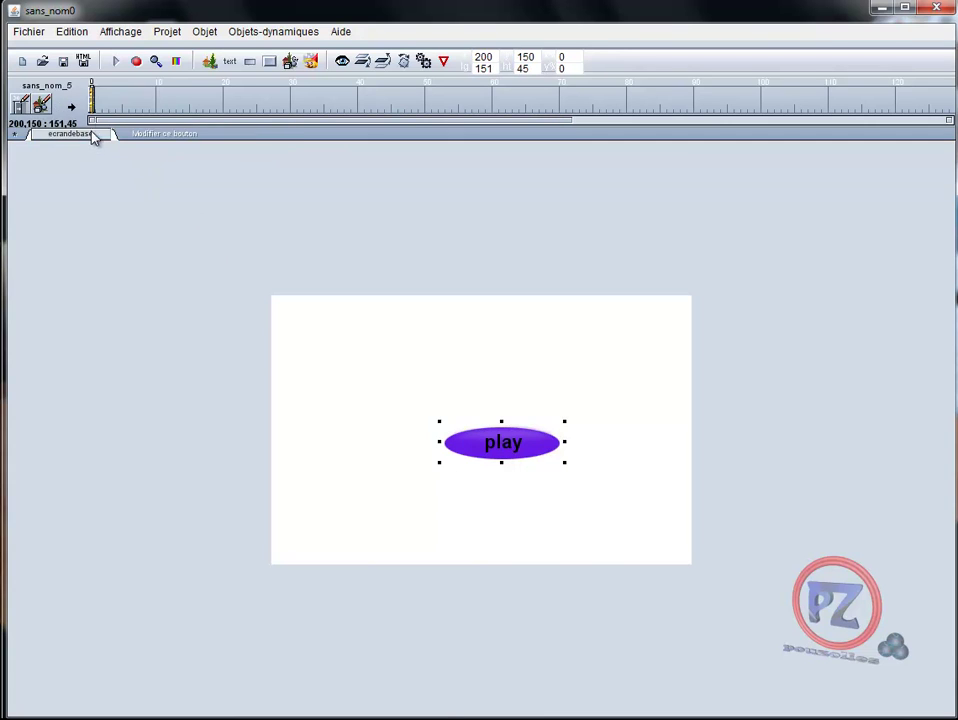
{"action": "left_click", "coordinate": [116, 61]}
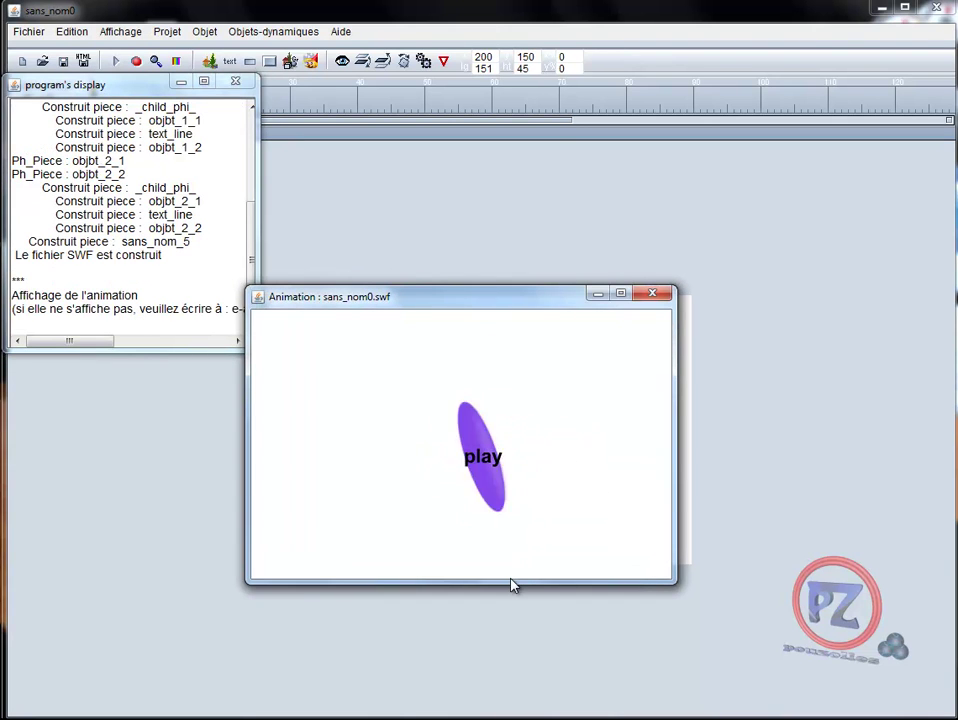
{"action": "left_click", "coordinate": [656, 294]}
{"action": "left_click", "coordinate": [238, 83]}
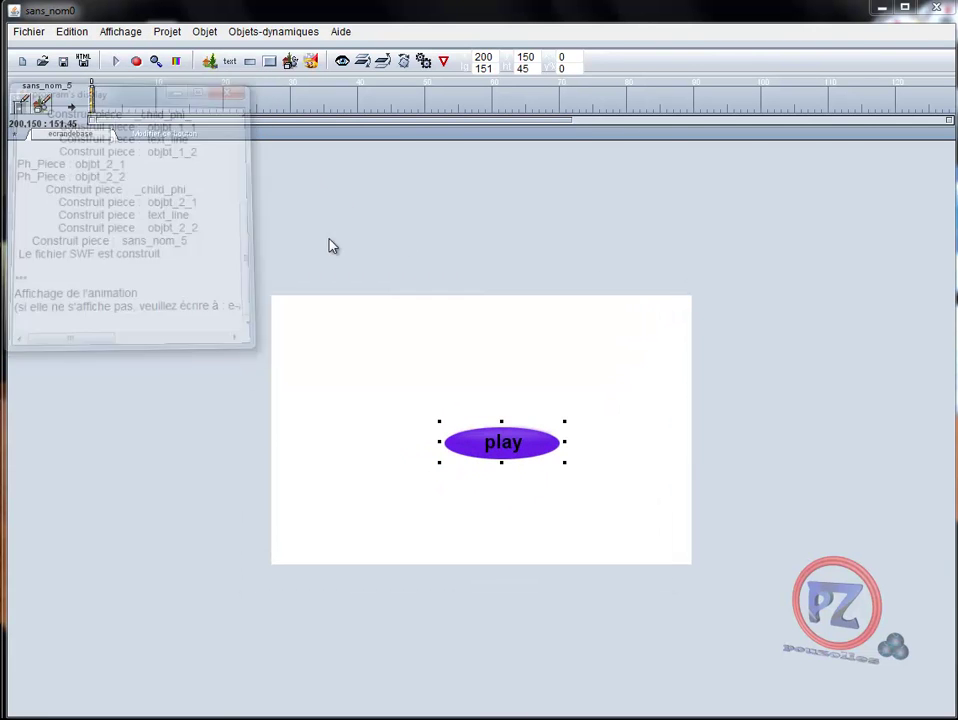
- In the play button's normal state, delete the purple oval's last frames from frame 0 onward to remove its animation
{"action": "double_click", "coordinate": [458, 450]}
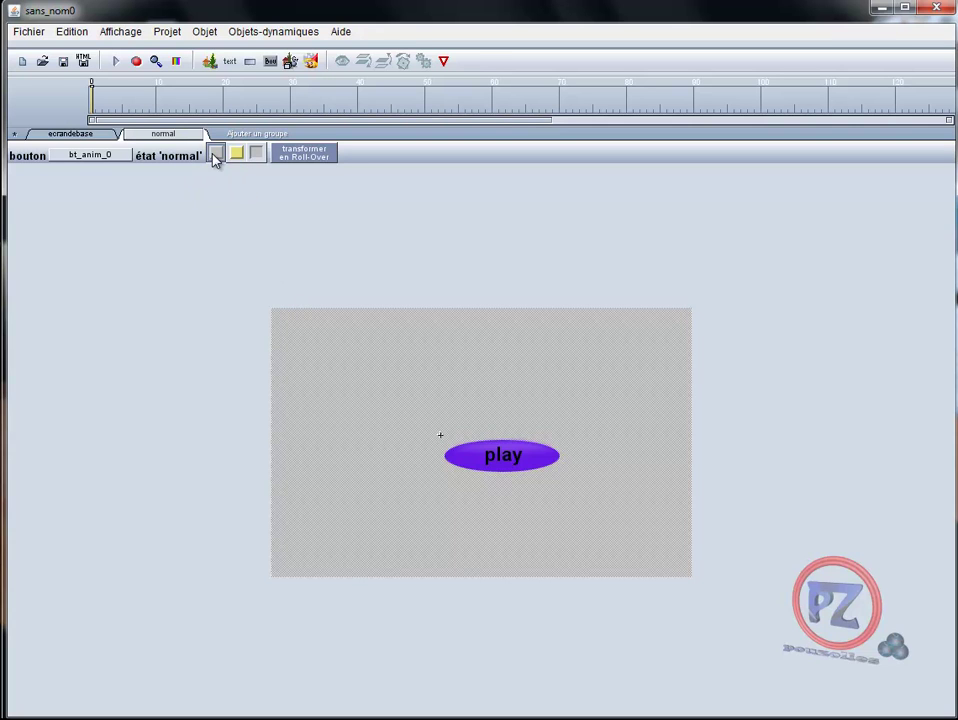
{"action": "left_click", "coordinate": [472, 456]}
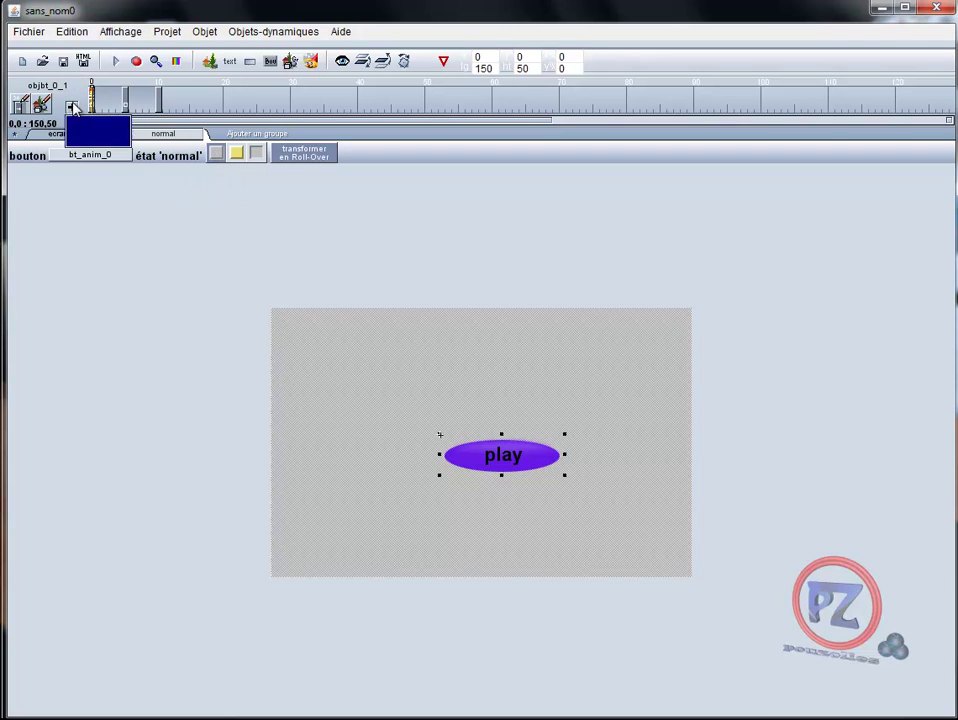
{"action": "left_click", "coordinate": [20, 106]}
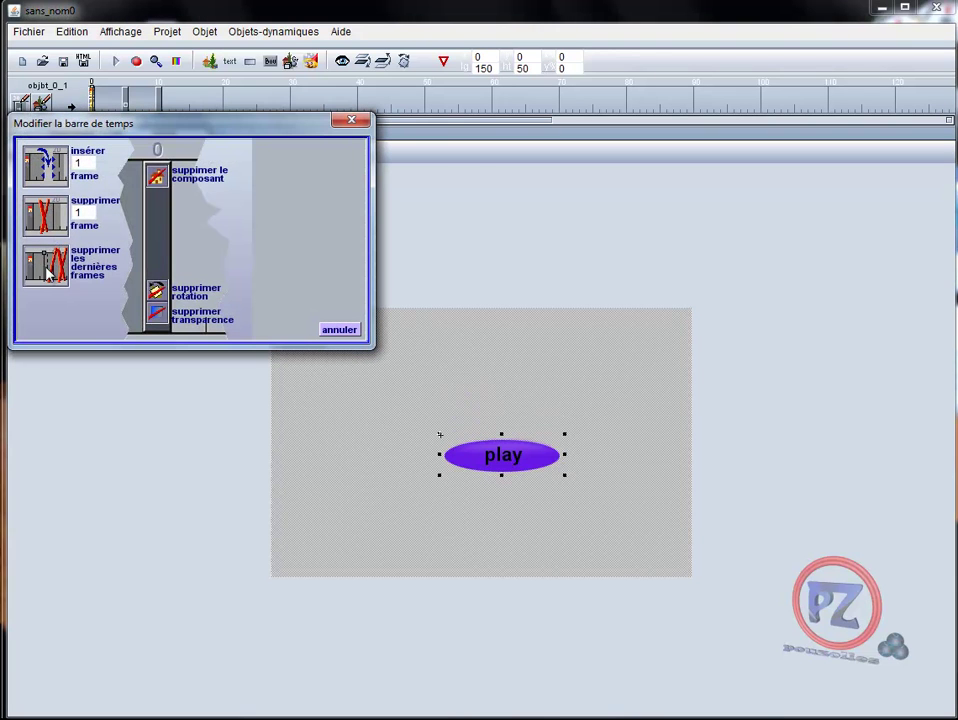
{"action": "left_click", "coordinate": [38, 205]}
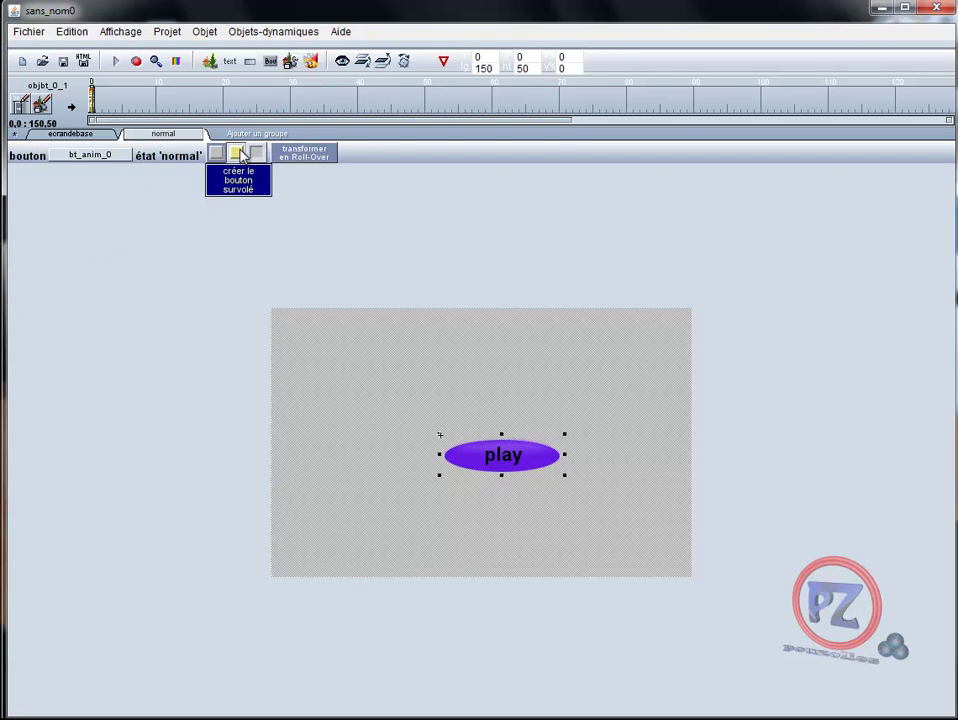
- In the button's 'appuye' state, rotate the purple oval at frame 5 by one full turn plus 1.6°
{"action": "left_click", "coordinate": [240, 155]}
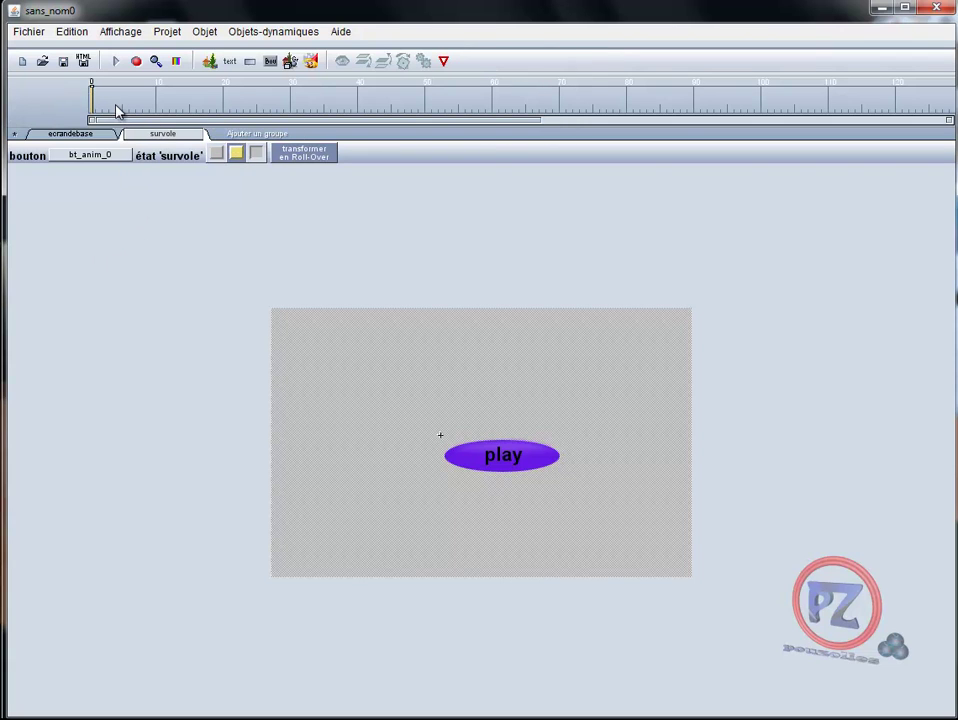
{"action": "left_click", "coordinate": [257, 156]}
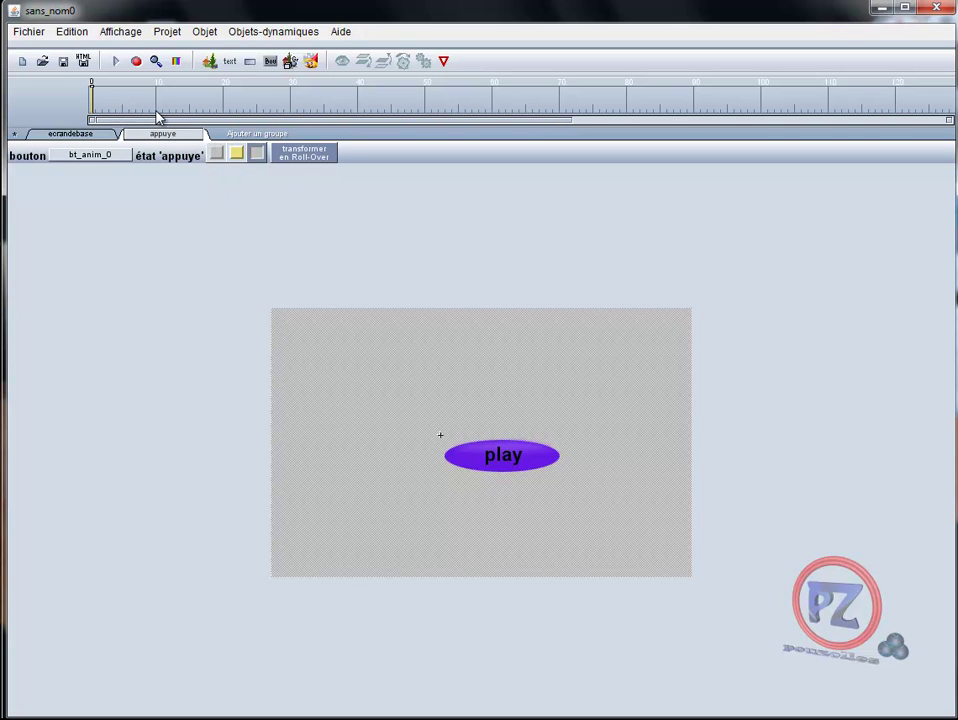
{"action": "left_click", "coordinate": [126, 110]}
{"action": "left_click", "coordinate": [460, 454]}
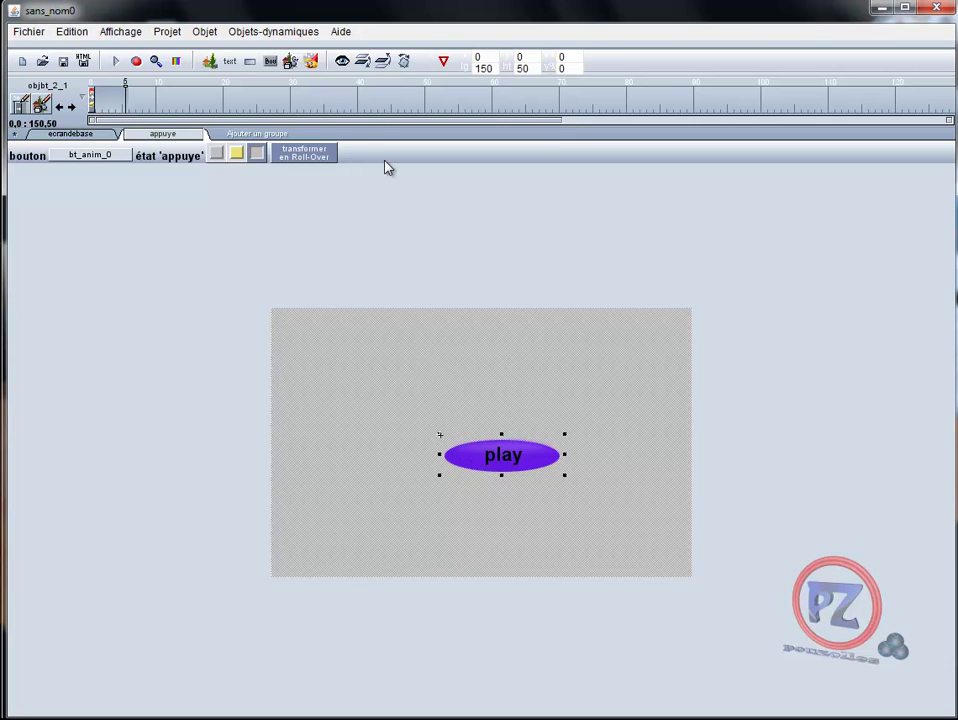
{"action": "left_click", "coordinate": [403, 61]}
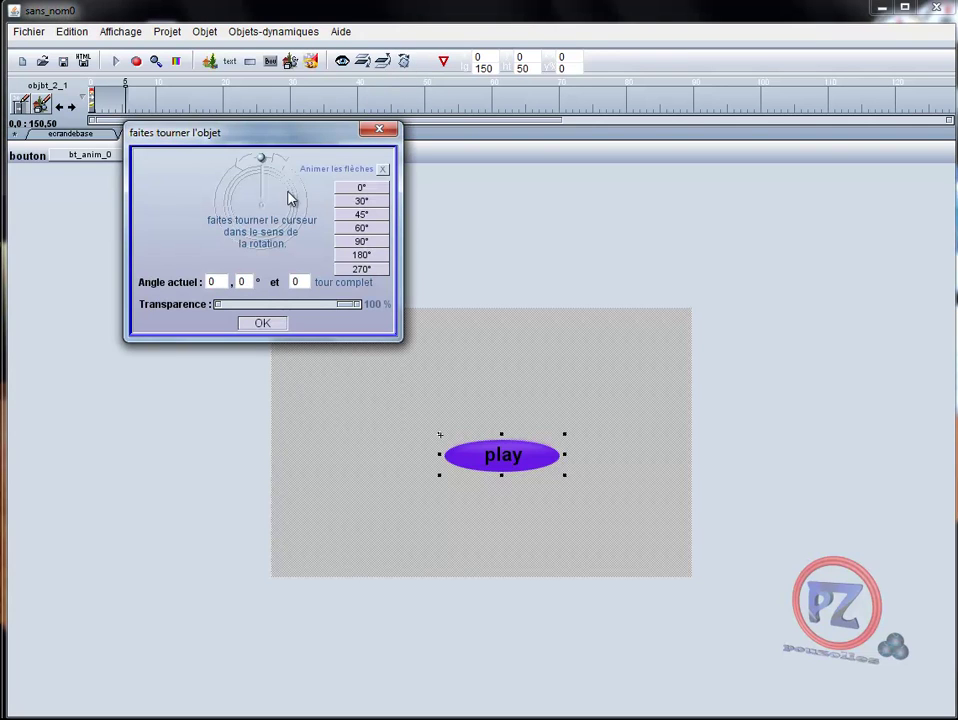
{"action": "mouse_move", "coordinate": [260, 163]}
{"action": "left_mouse_down"}
{"action": "mouse_move", "coordinate": [272, 160]}
{"action": "mouse_move", "coordinate": [297, 235]}
{"action": "mouse_move", "coordinate": [242, 240]}
{"action": "mouse_move", "coordinate": [240, 203]}
{"action": "mouse_move", "coordinate": [261, 179]}
{"action": "left_mouse_up"}
{"action": "left_click_drag", "start_coordinate": [265, 177], "coordinate": [264, 177]}
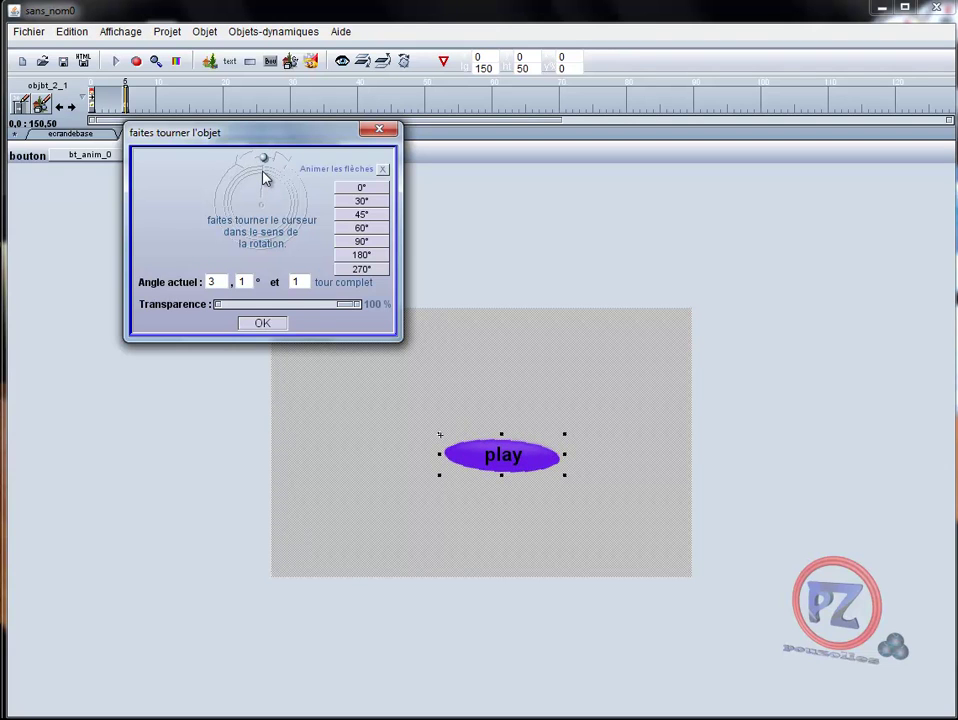
{"action": "left_click_drag", "start_coordinate": [265, 178], "coordinate": [264, 178]}
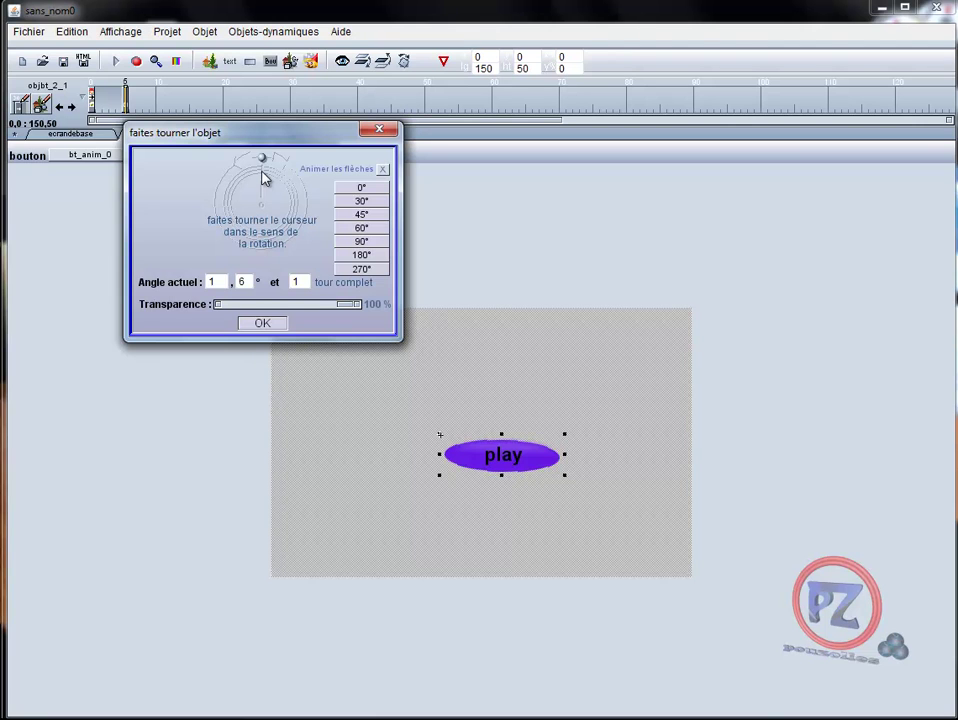
{"action": "left_click", "coordinate": [256, 324]}
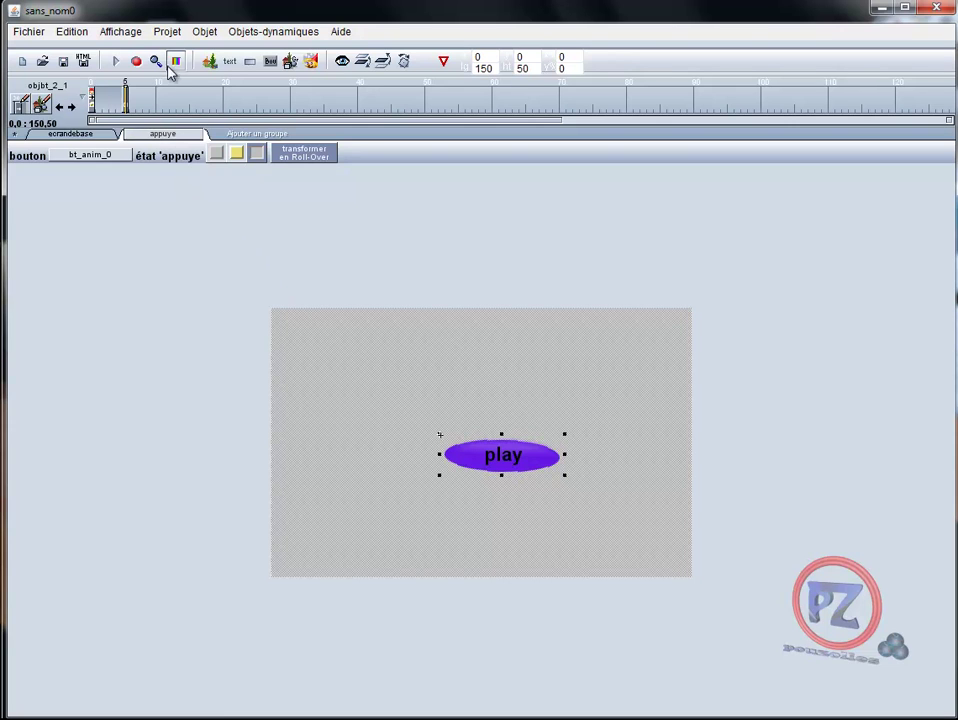
- Return to ecrandebase, preview the animation, test the play button's pressed-state rotation, and close the preview windows
{"action": "left_click", "coordinate": [87, 138]}
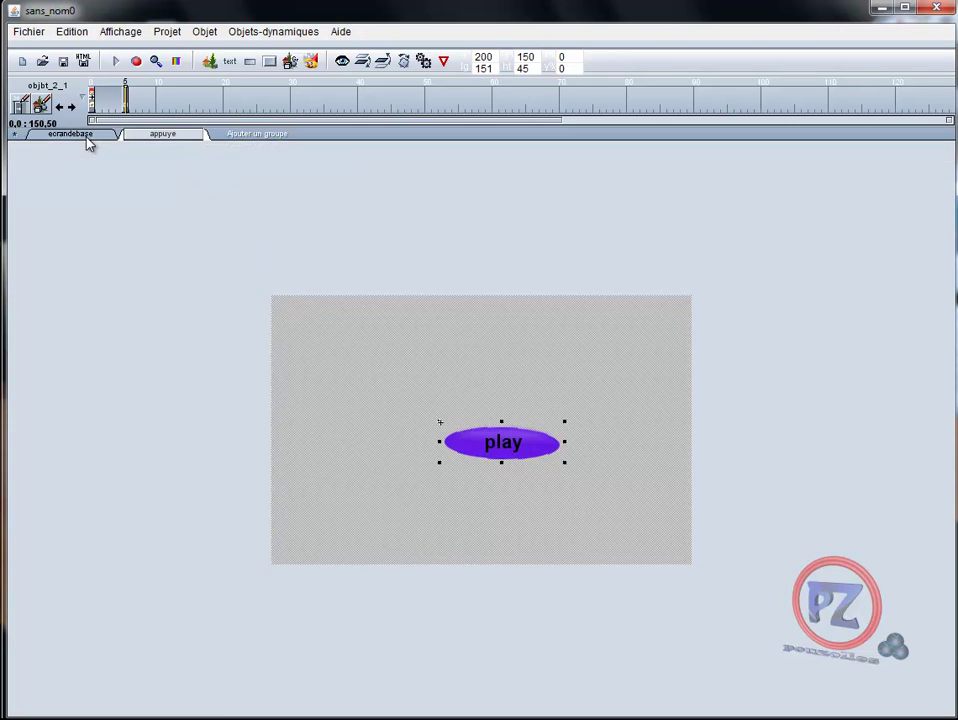
{"action": "left_click", "coordinate": [116, 62]}
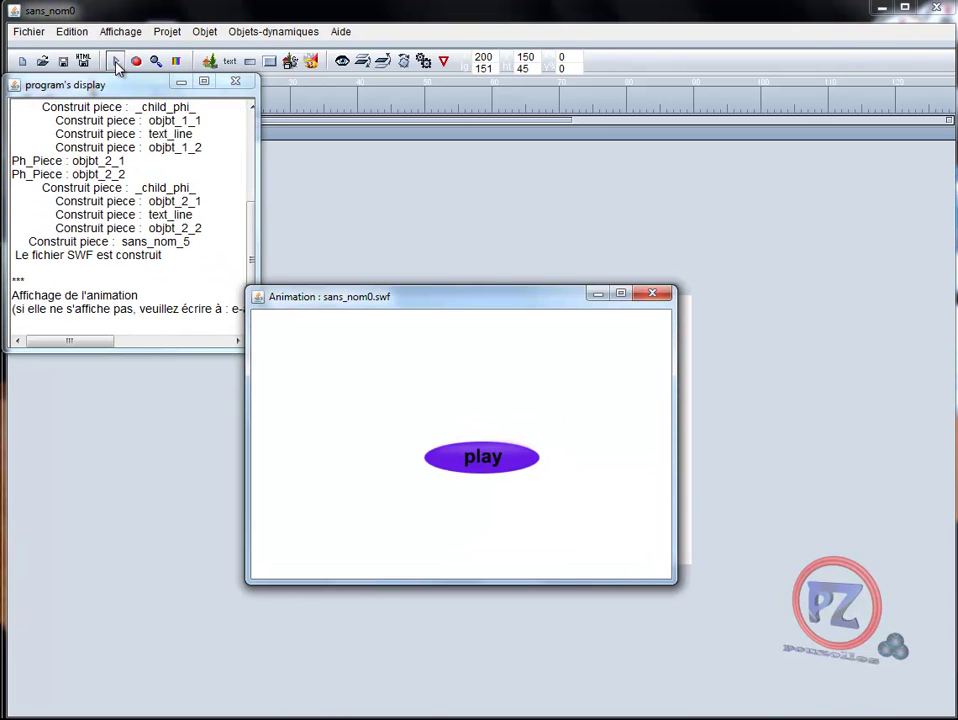
{"action": "left_click", "coordinate": [481, 462]}
{"action": "left_click", "coordinate": [481, 460]}
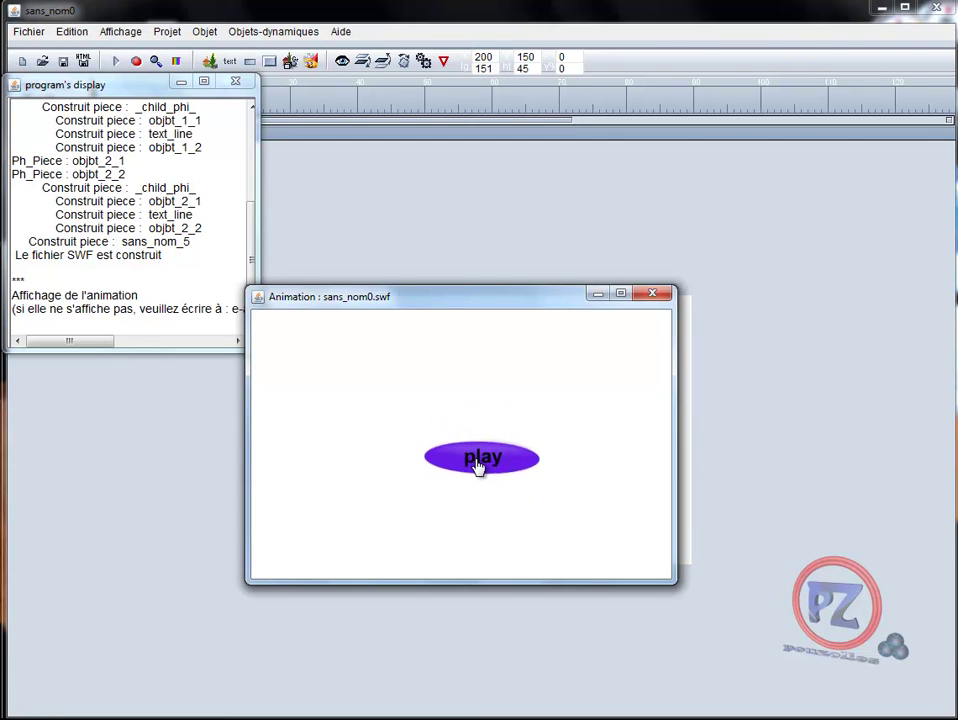
{"action": "left_click", "coordinate": [237, 81]}
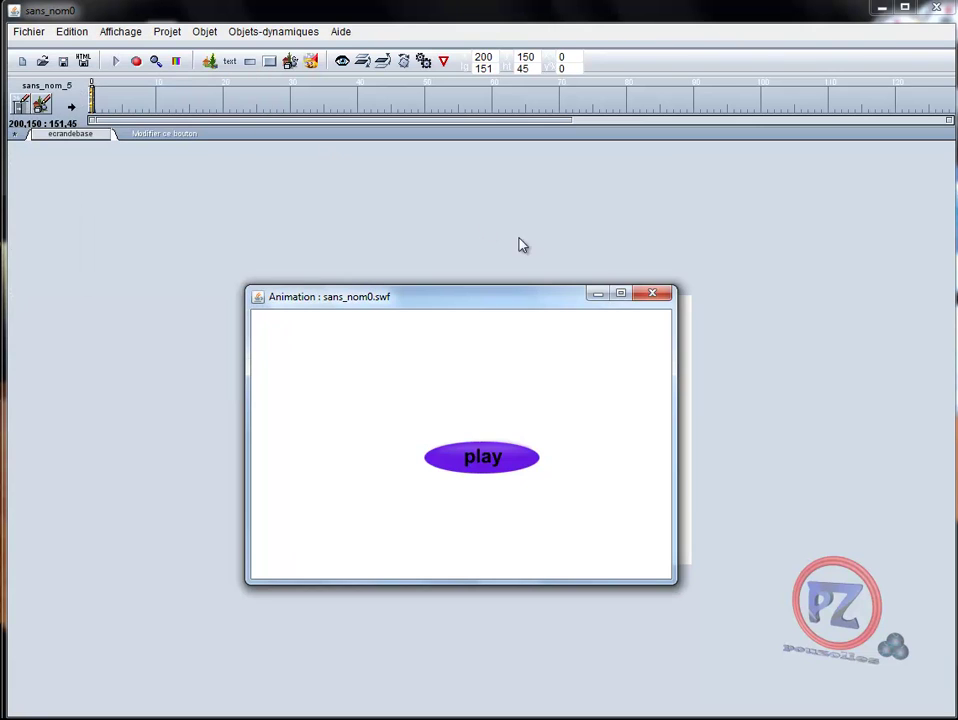
{"action": "left_click", "coordinate": [660, 294]}
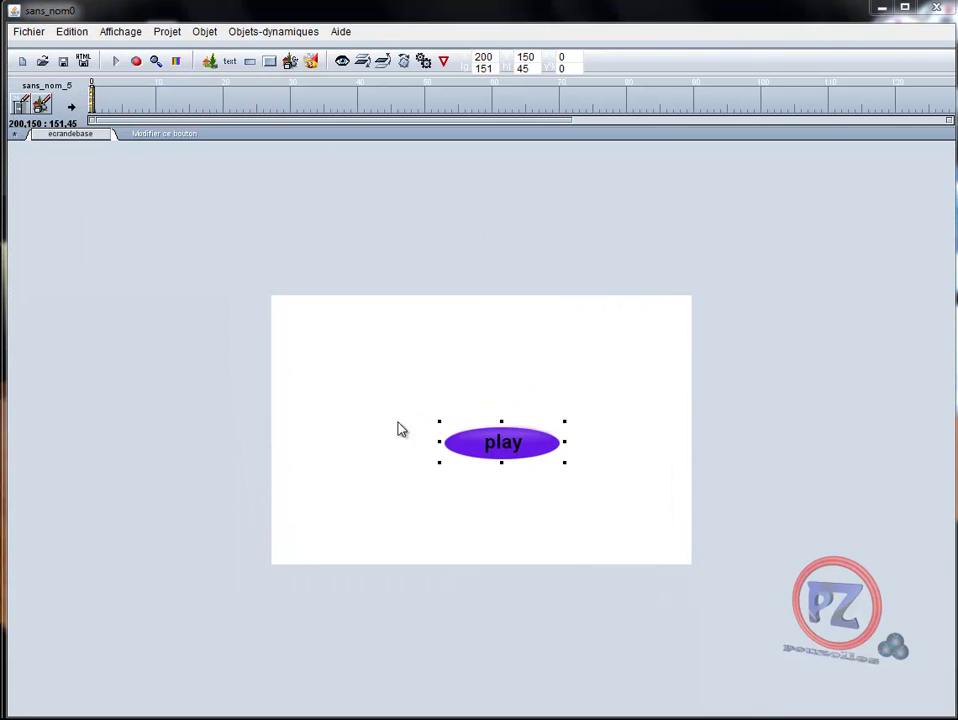